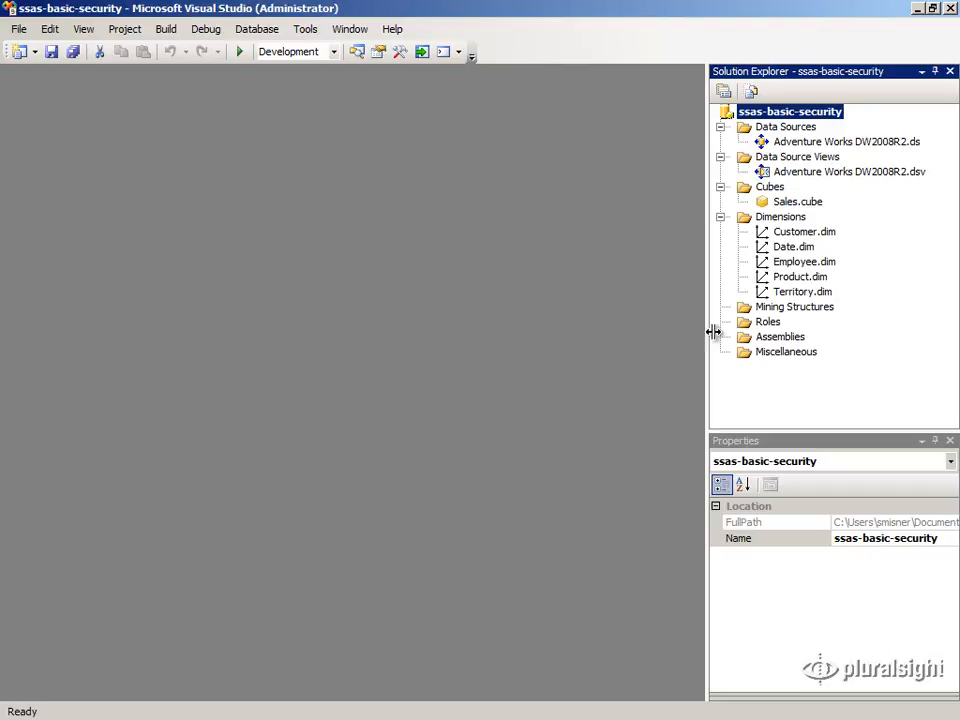
- Create a new database role in the project and rename it to Europe.role, changing the object name as well
{"action": "right_click", "coordinate": [777, 324]}
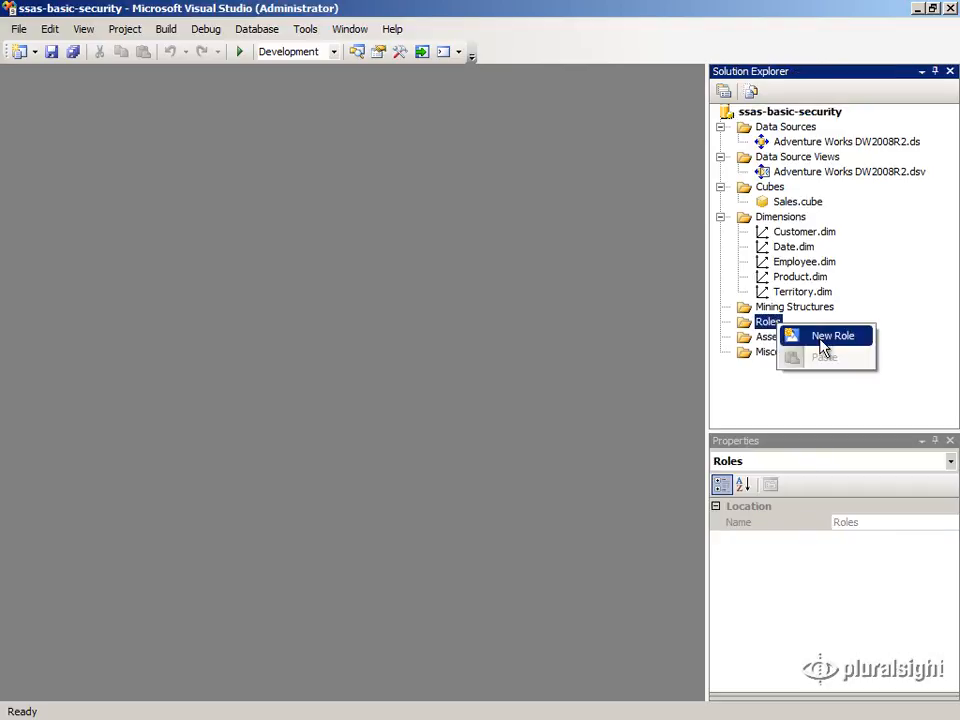
{"action": "left_click", "coordinate": [827, 340]}
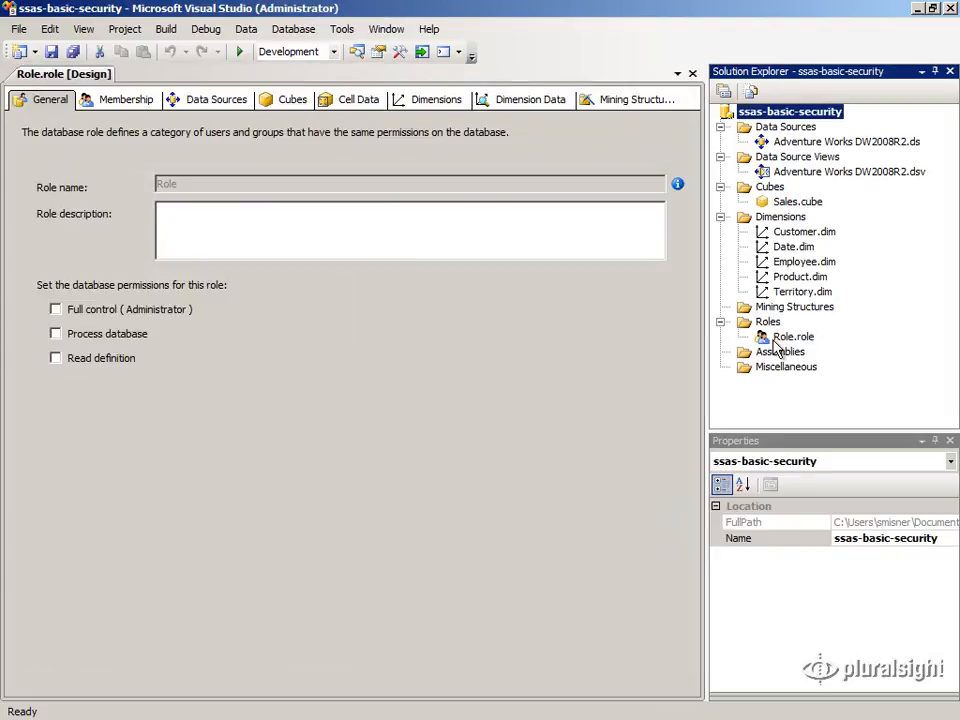
{"action": "right_click", "coordinate": [775, 342]}
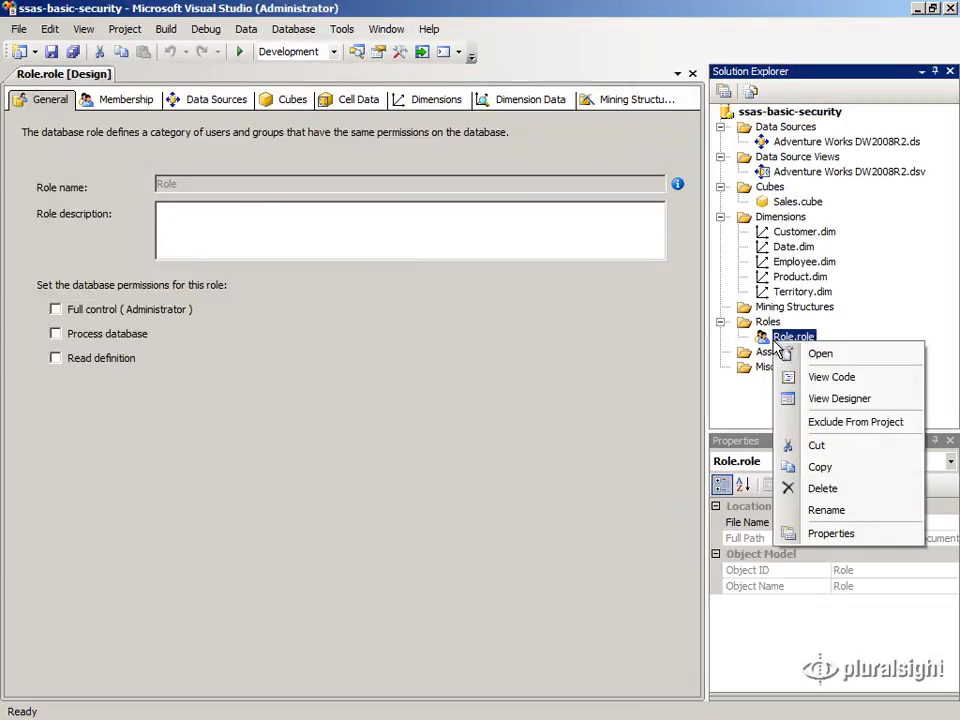
{"action": "left_click", "coordinate": [836, 510]}
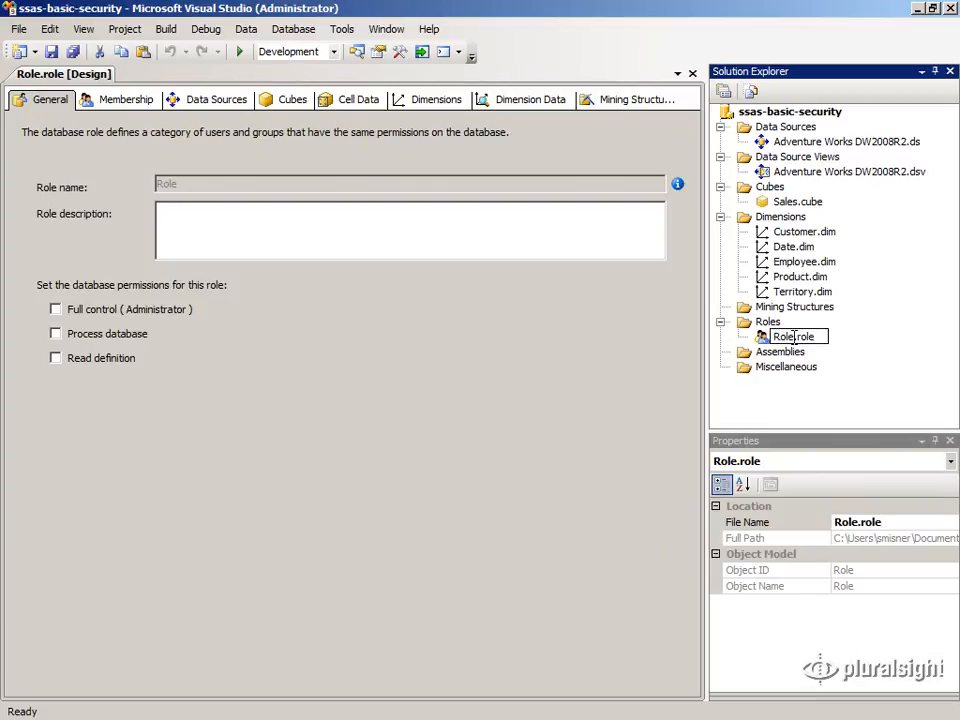
{"action": "key", "text": "BackSpace"}
{"action": "key", "text": "BackSpace"}
{"action": "key", "text": "BackSpace"}
{"action": "key", "text": "BackSpace"}
{"action": "type", "text": "Europe"}
{"action": "key", "text": "Return"}
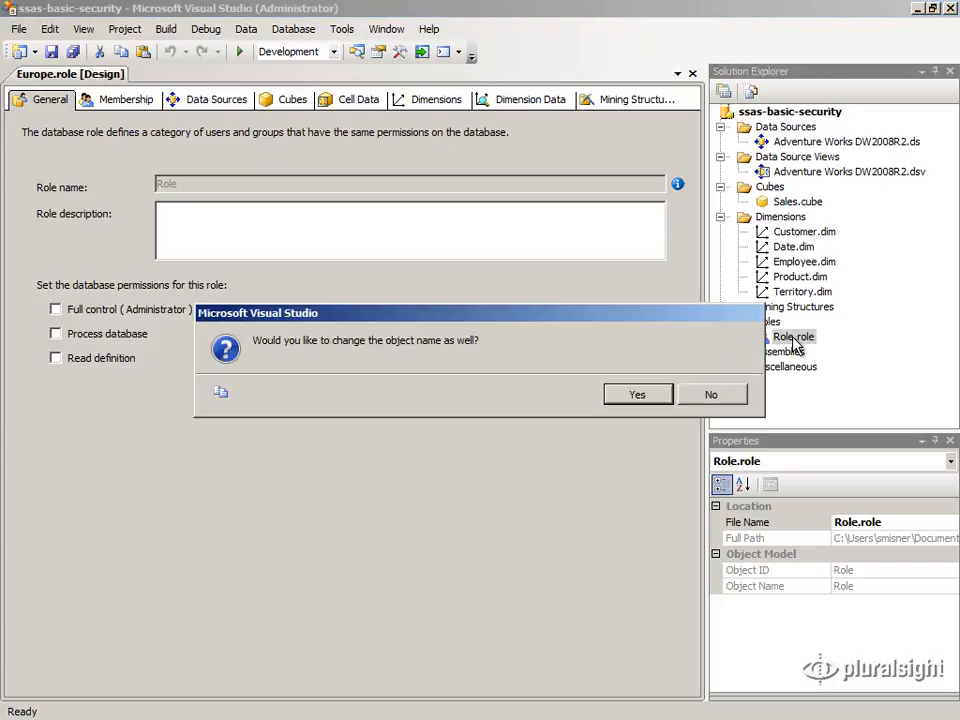
{"action": "left_click", "coordinate": [668, 398]}
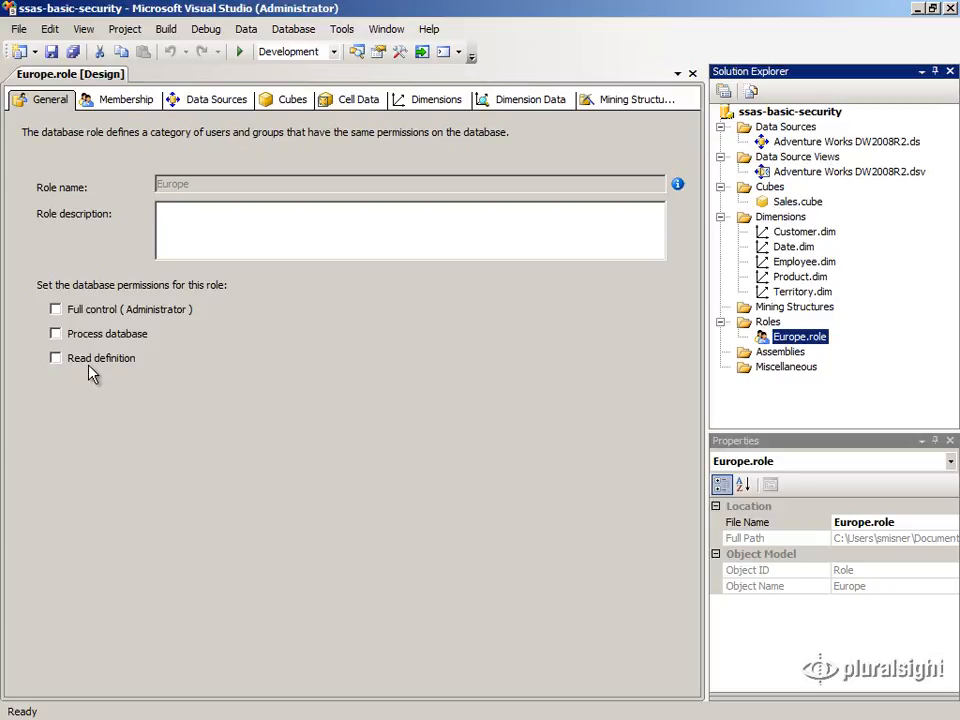
- Start adding members to the Europe role and include Groups among the object types to find
{"action": "left_click", "coordinate": [131, 104]}
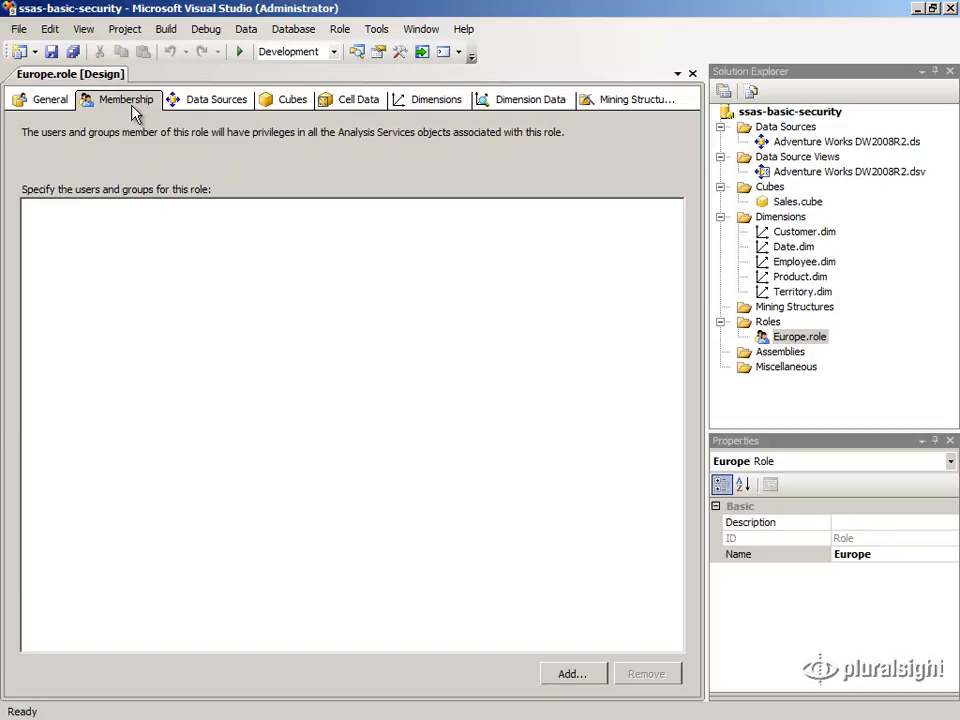
{"action": "left_click", "coordinate": [566, 675]}
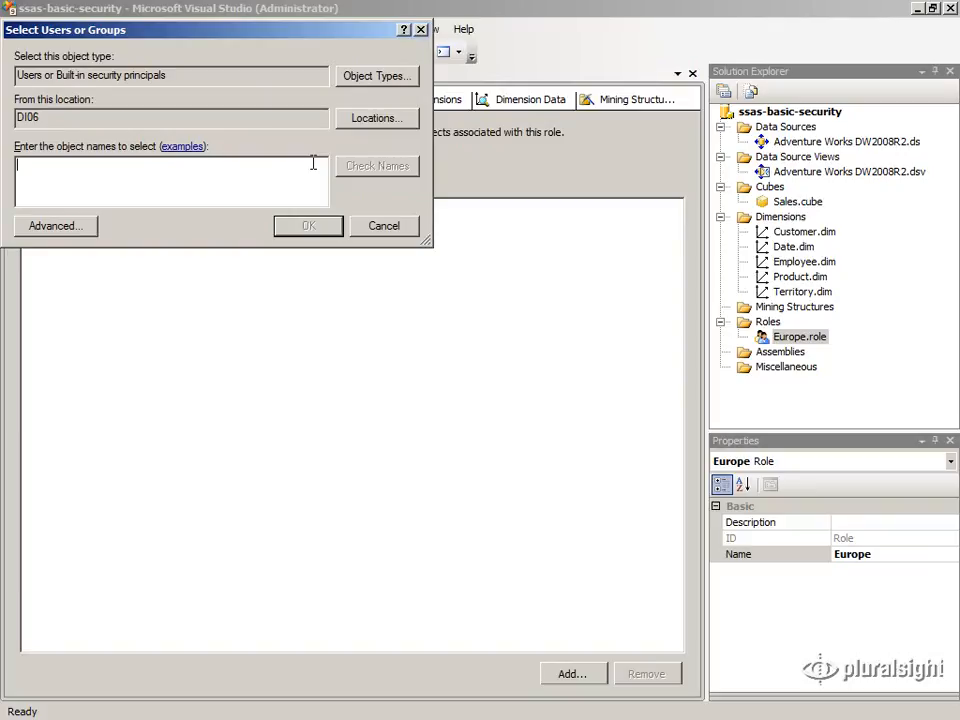
{"action": "left_click", "coordinate": [380, 77]}
{"action": "left_click", "coordinate": [30, 143]}
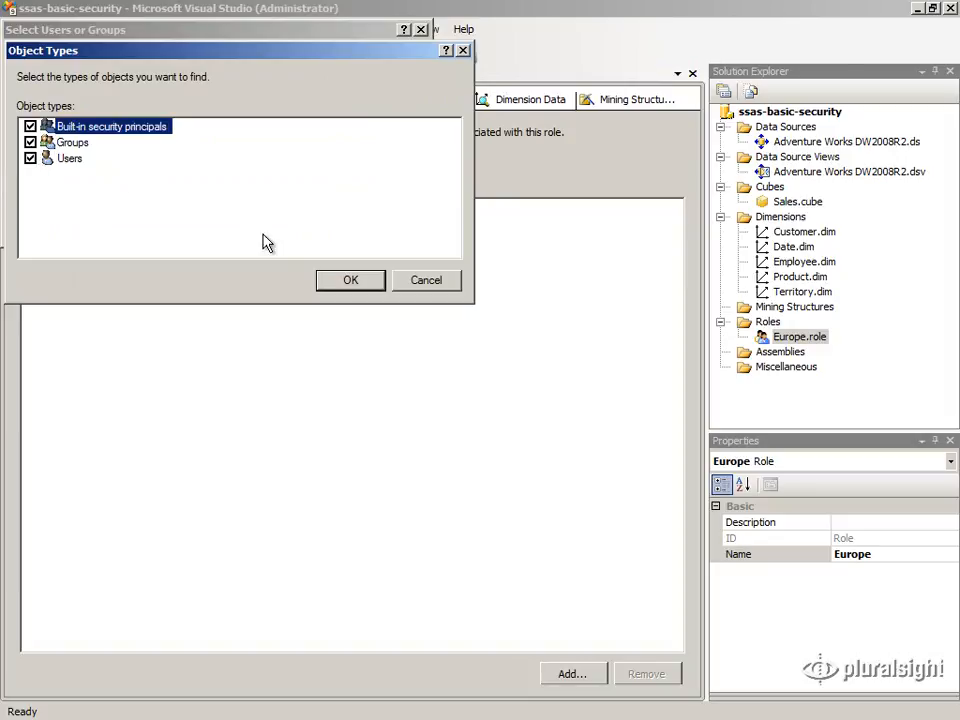
{"action": "left_click", "coordinate": [350, 279]}
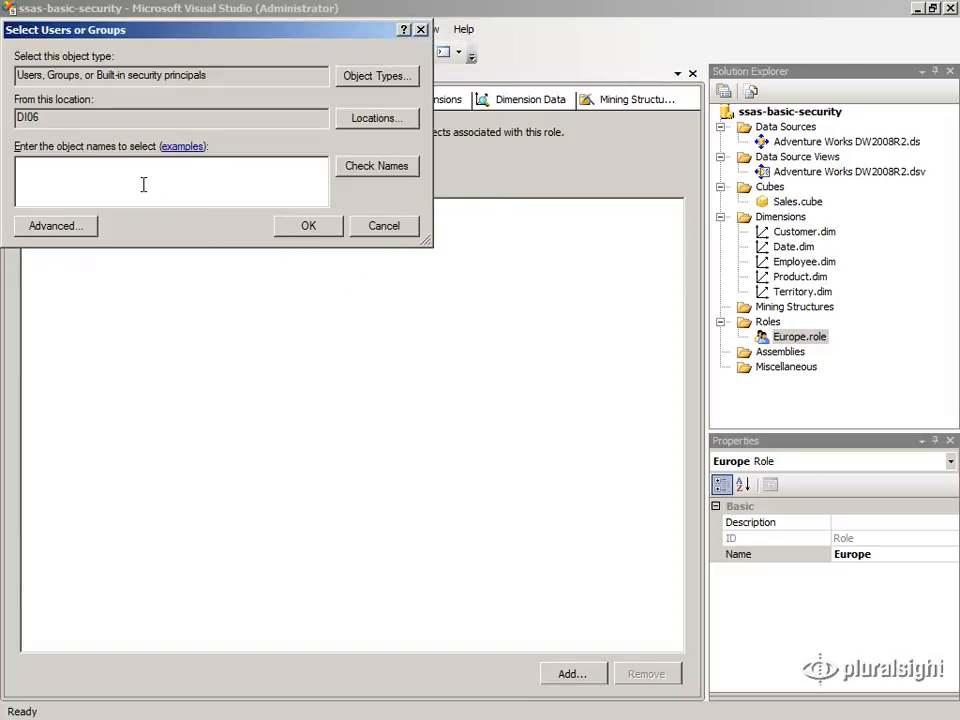
- Add the ssas-basic-users group to the Europe role's membership, checking the name first
{"action": "type", "text": "ssas-basic-users"}
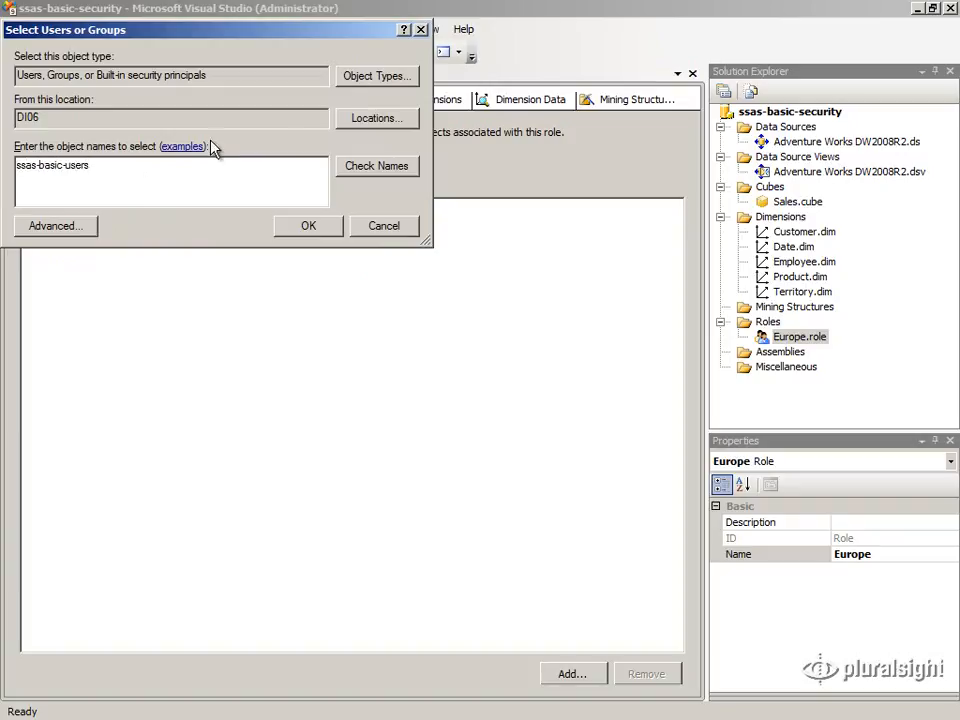
{"action": "left_click", "coordinate": [380, 167]}
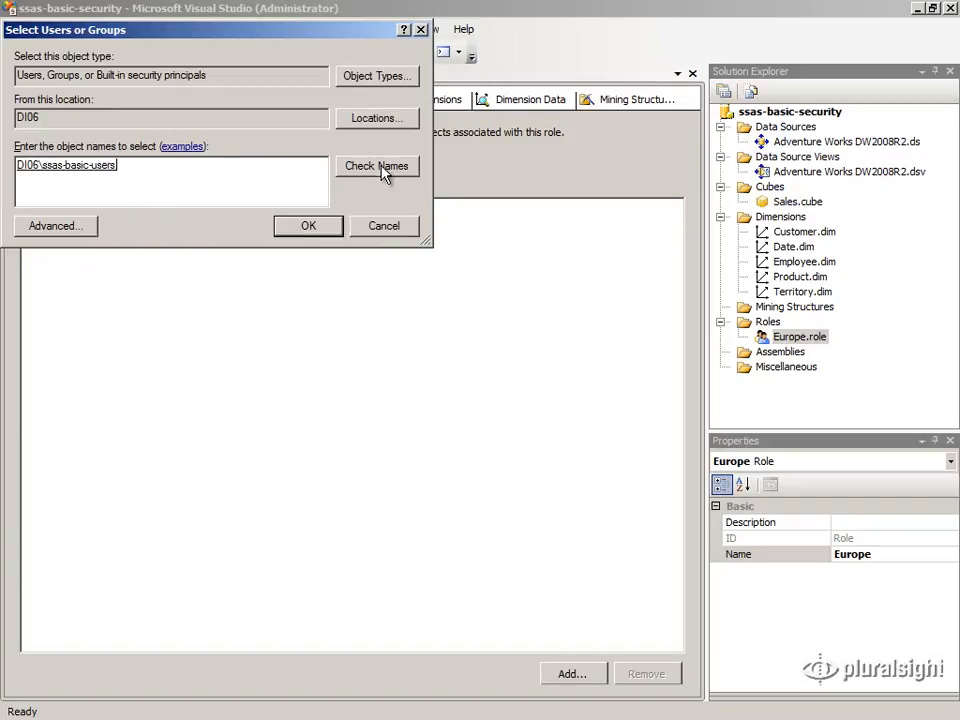
{"action": "left_click", "coordinate": [332, 229]}
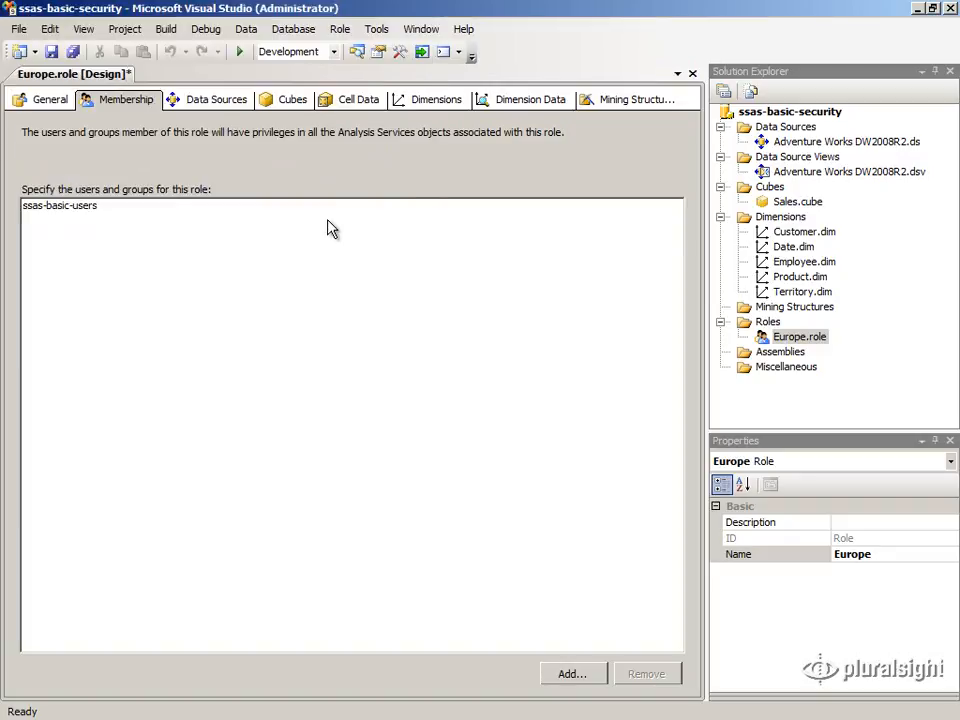
- Review the role's access options for the Adventure Works DW2008R2 data source and keep None
{"action": "left_click", "coordinate": [215, 99]}
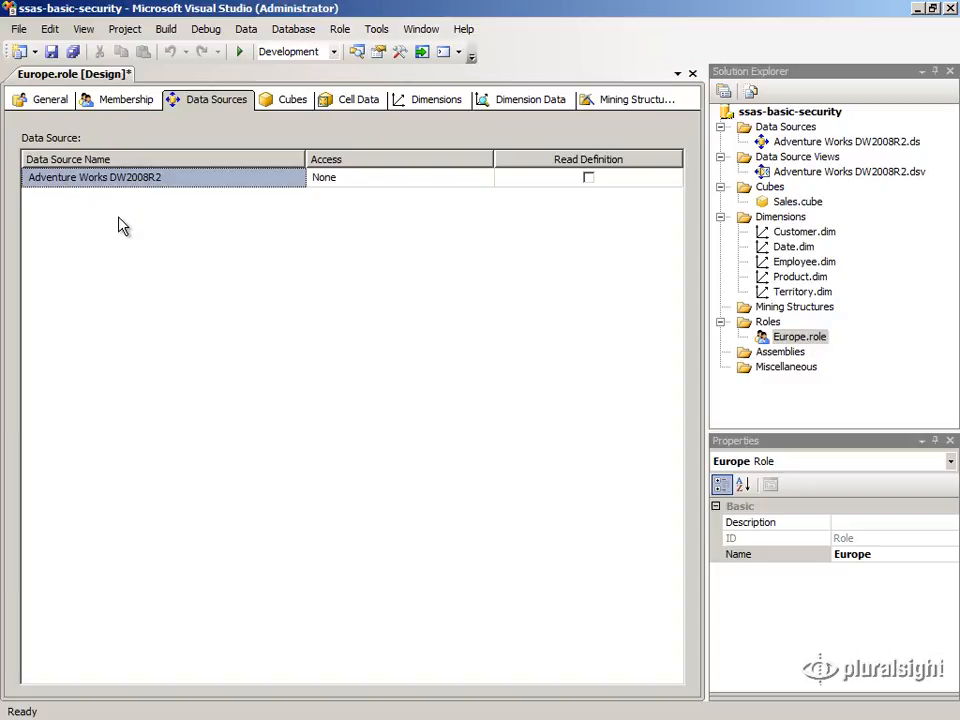
{"action": "left_click", "coordinate": [476, 185]}
{"action": "left_click", "coordinate": [477, 185]}
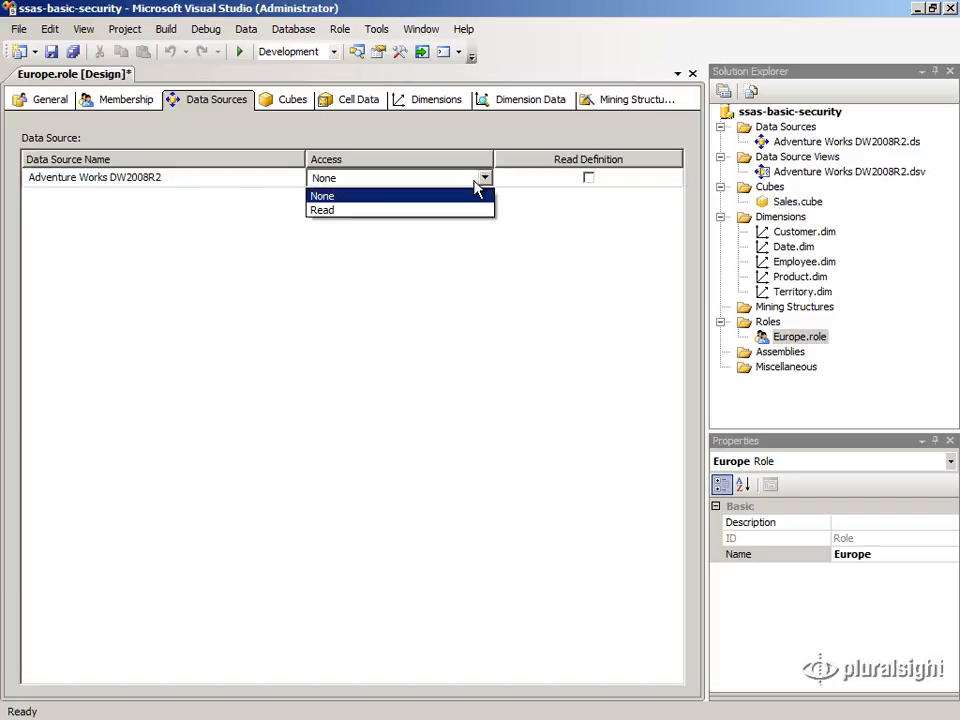
{"action": "left_click", "coordinate": [479, 193]}
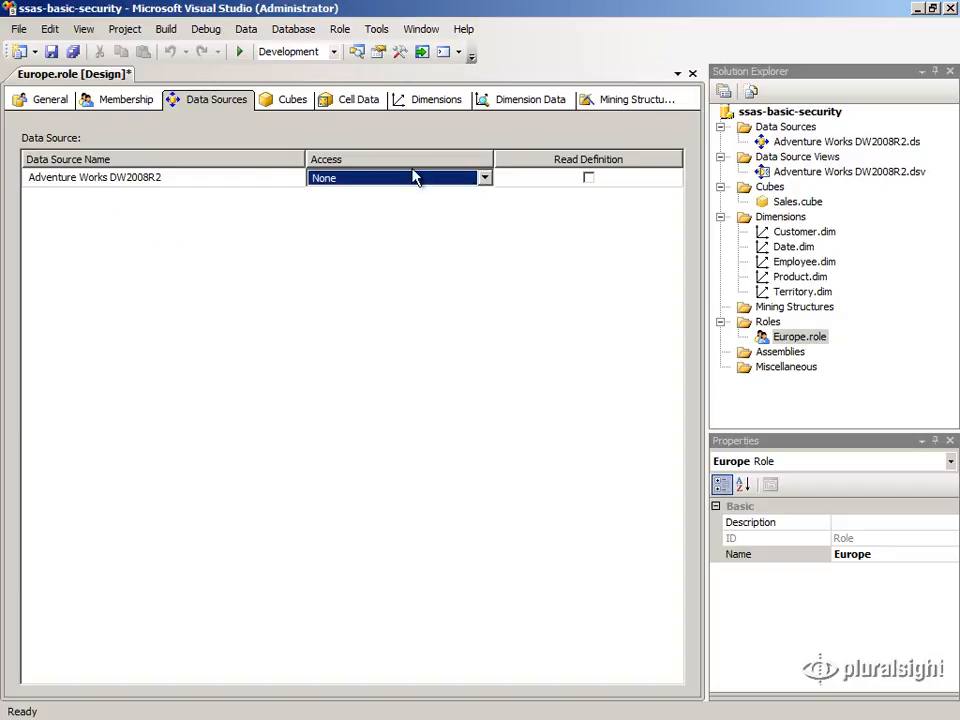
- Set the Europe role's access to the Sales cube to Read
{"action": "left_click", "coordinate": [293, 102]}
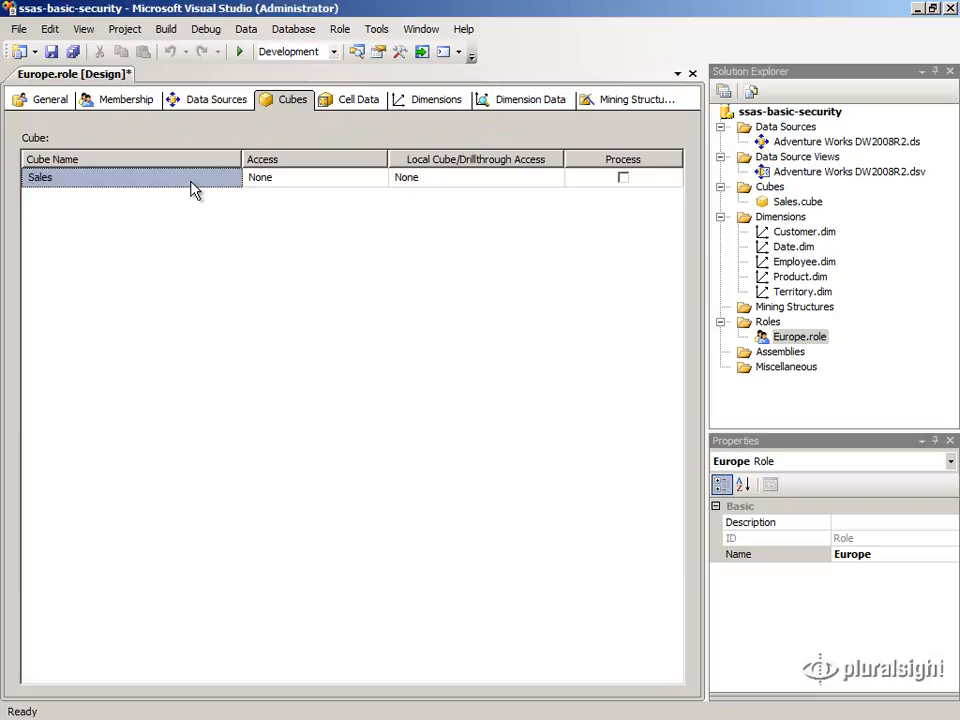
{"action": "left_click", "coordinate": [379, 181]}
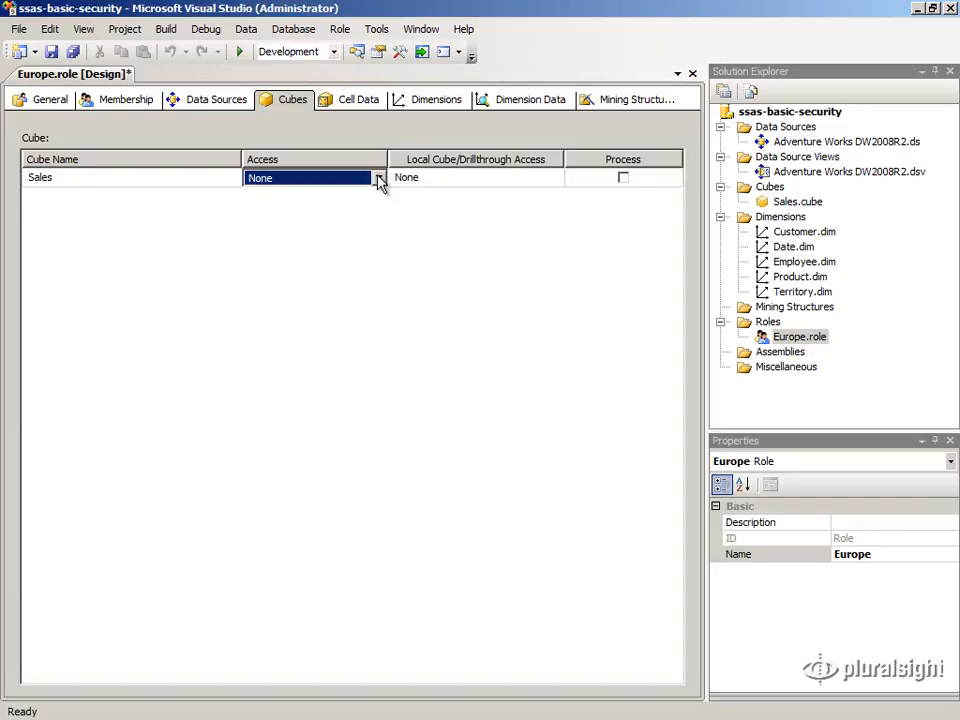
{"action": "left_click", "coordinate": [379, 181]}
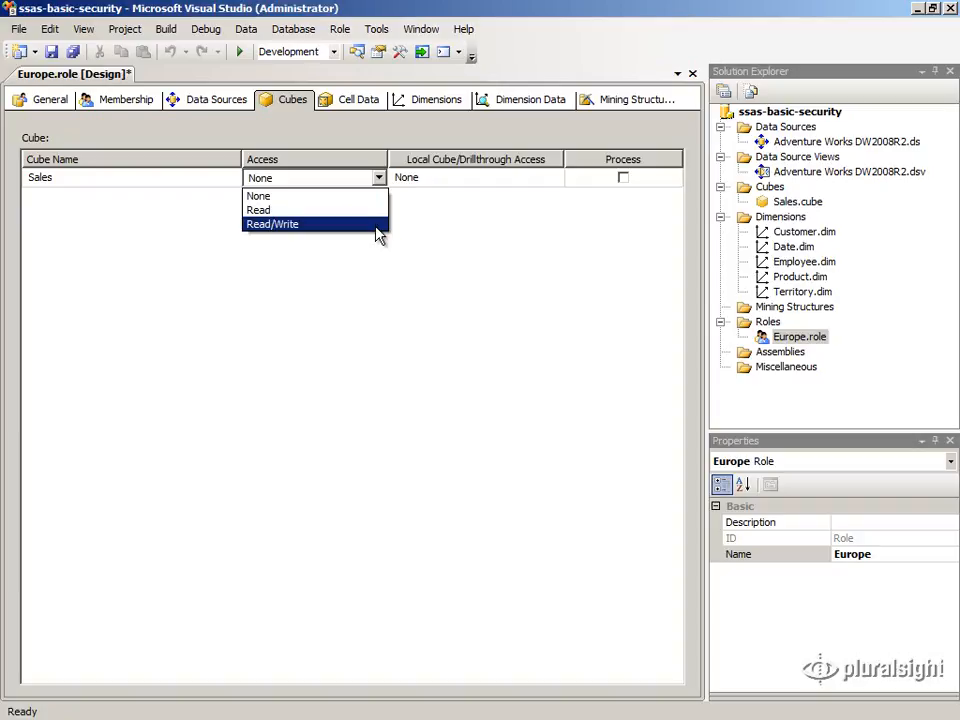
{"action": "left_click", "coordinate": [377, 211]}
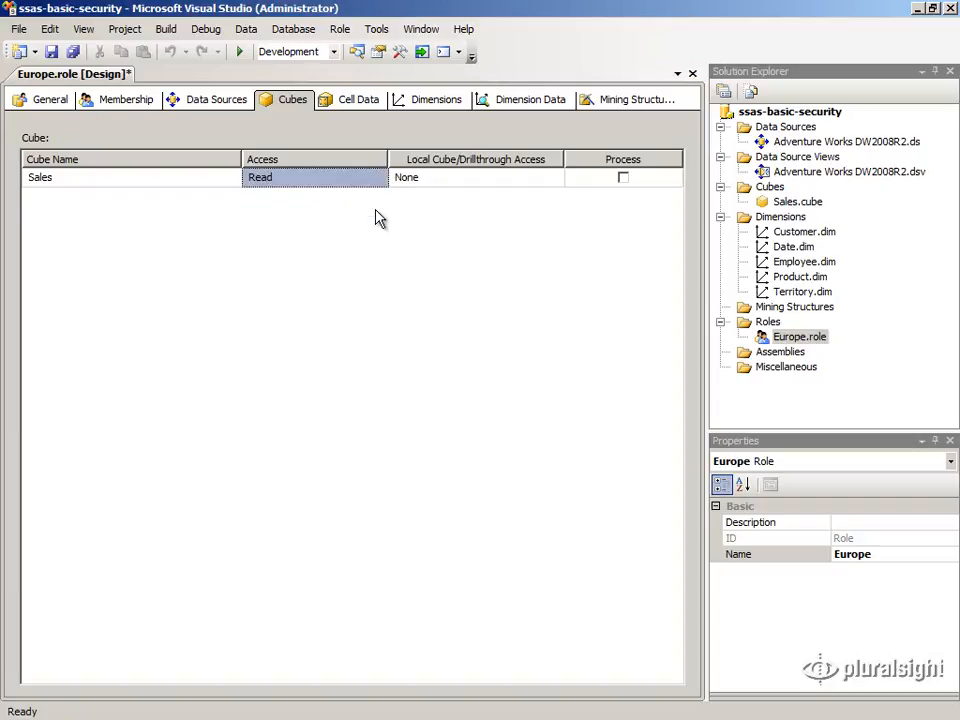
- Review the Local Cube/Drillthrough Access options for the Sales cube and keep None
{"action": "left_click", "coordinate": [485, 183]}
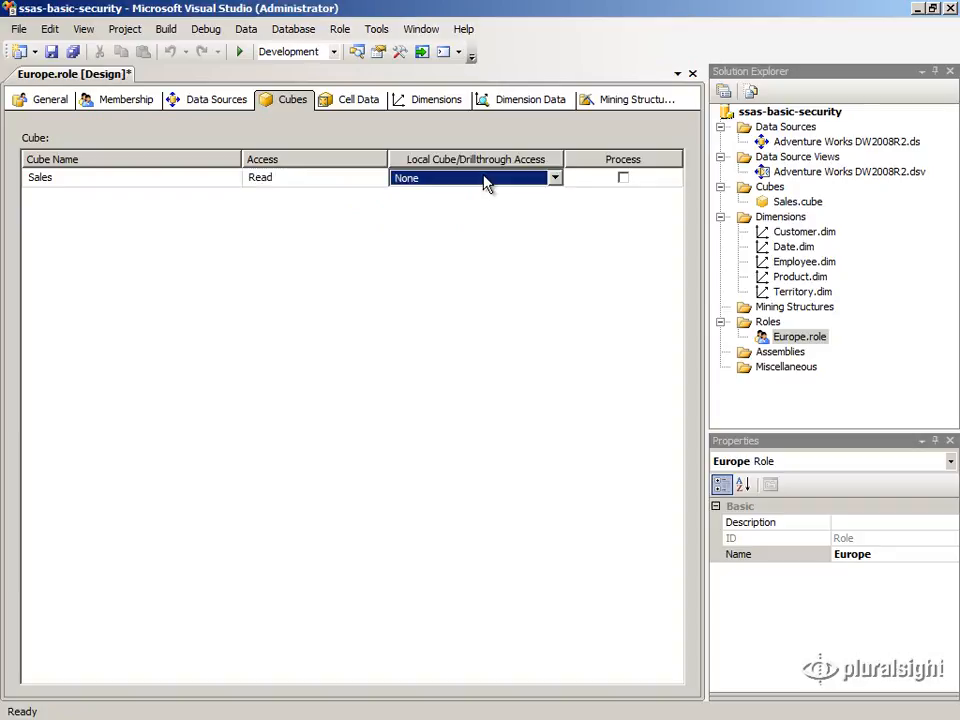
{"action": "left_click", "coordinate": [485, 183]}
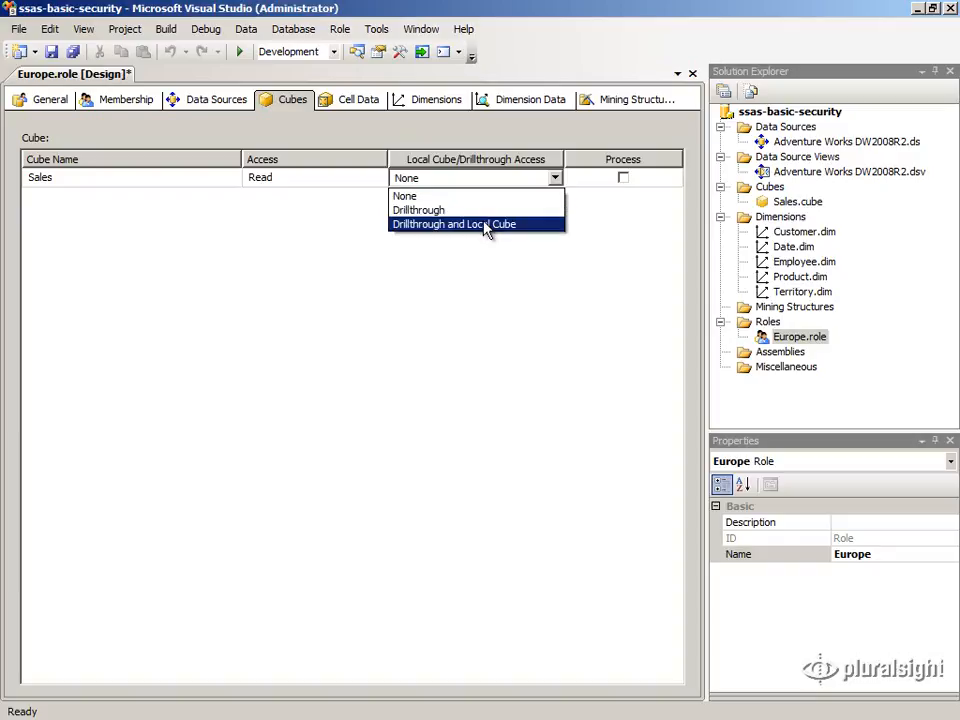
{"action": "left_click", "coordinate": [549, 197]}
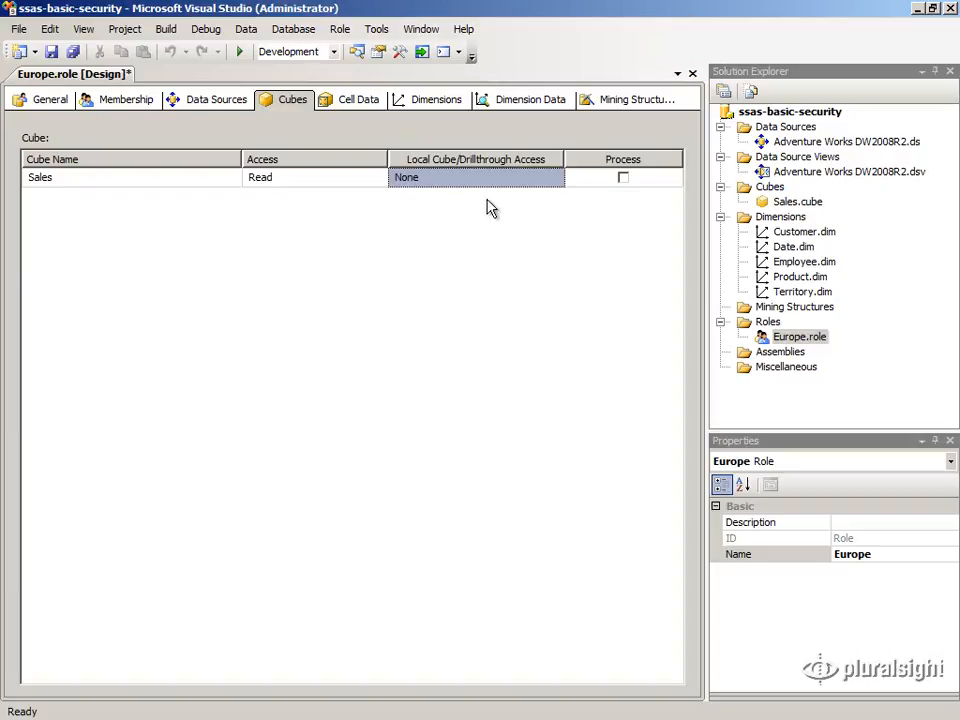
- Review the role's access options for the Customer database dimension and keep Read
{"action": "left_click", "coordinate": [424, 108]}
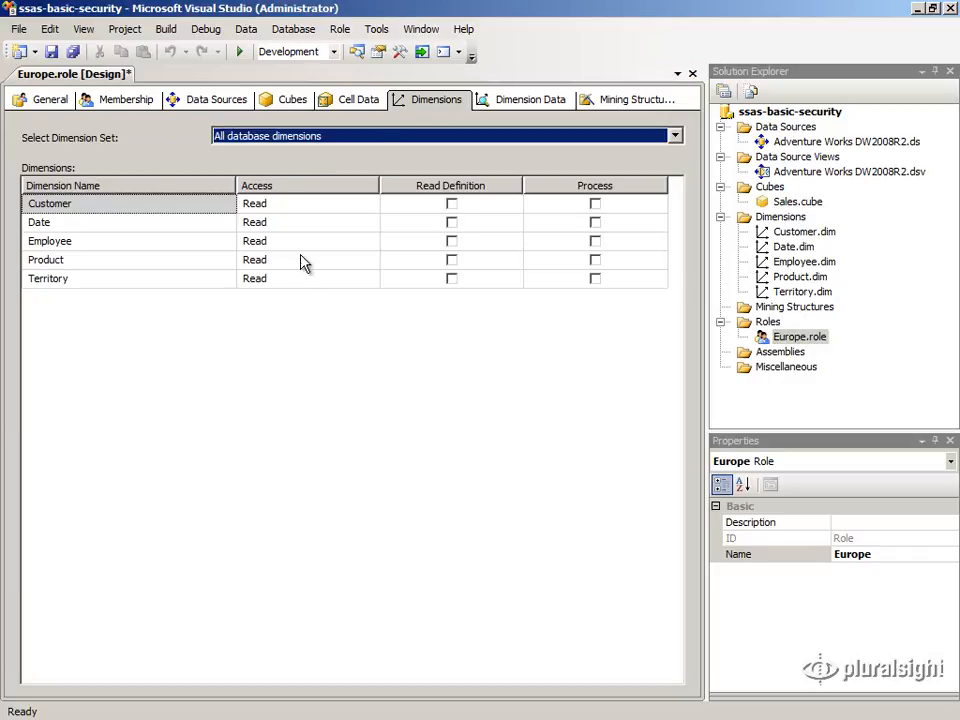
{"action": "left_click", "coordinate": [304, 210]}
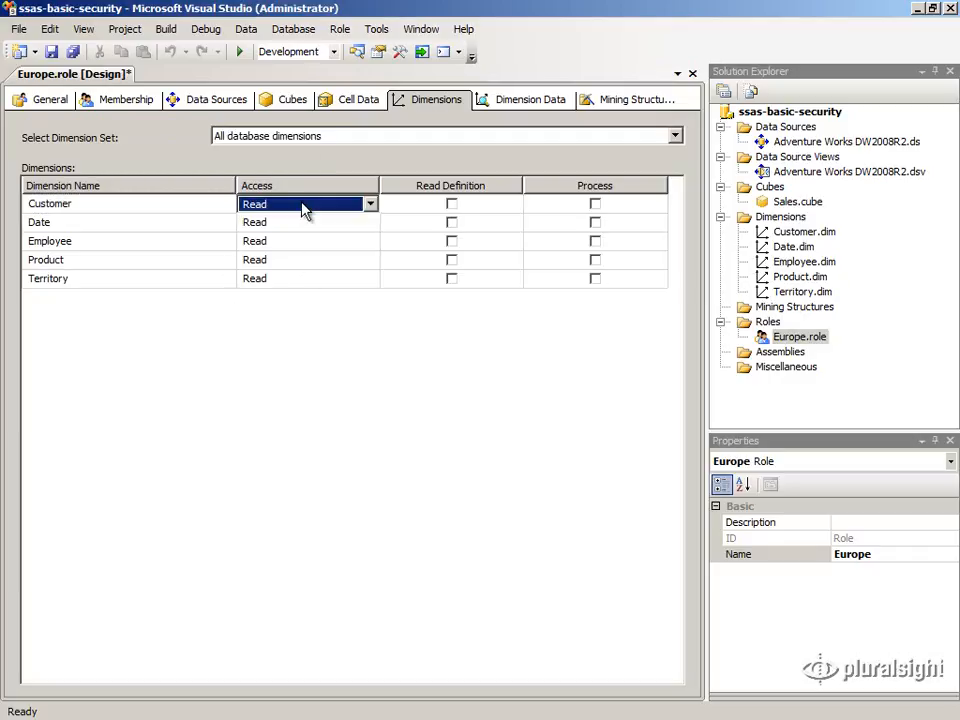
{"action": "left_click", "coordinate": [304, 210]}
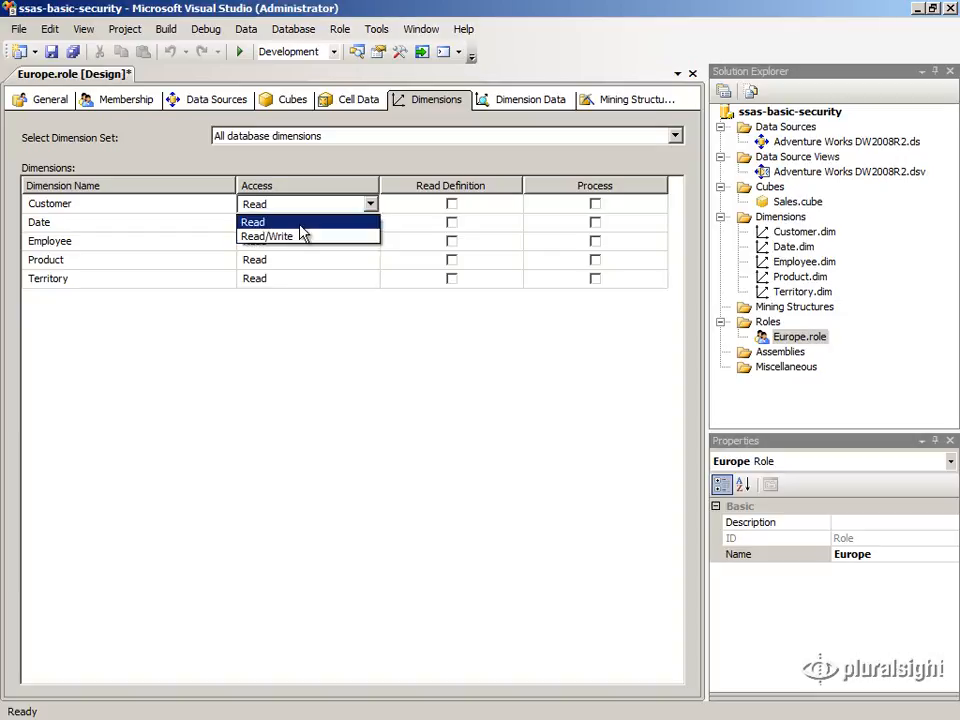
{"action": "left_click", "coordinate": [300, 226]}
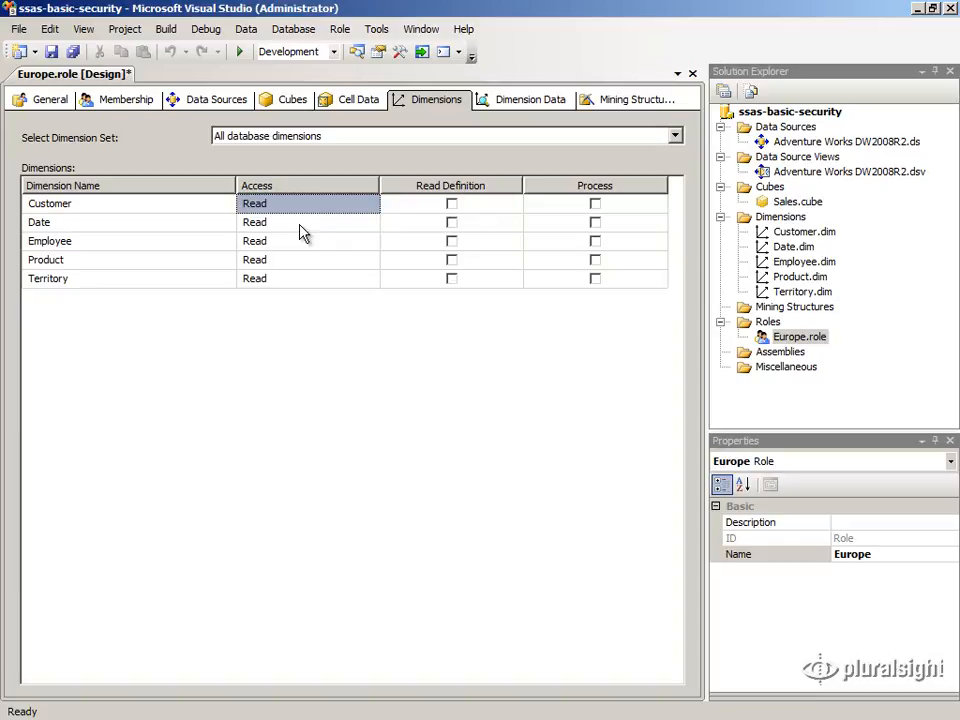
- Choose the ssas-basic-security database's Territory dimension for the role's dimension data security
{"action": "left_click", "coordinate": [519, 104]}
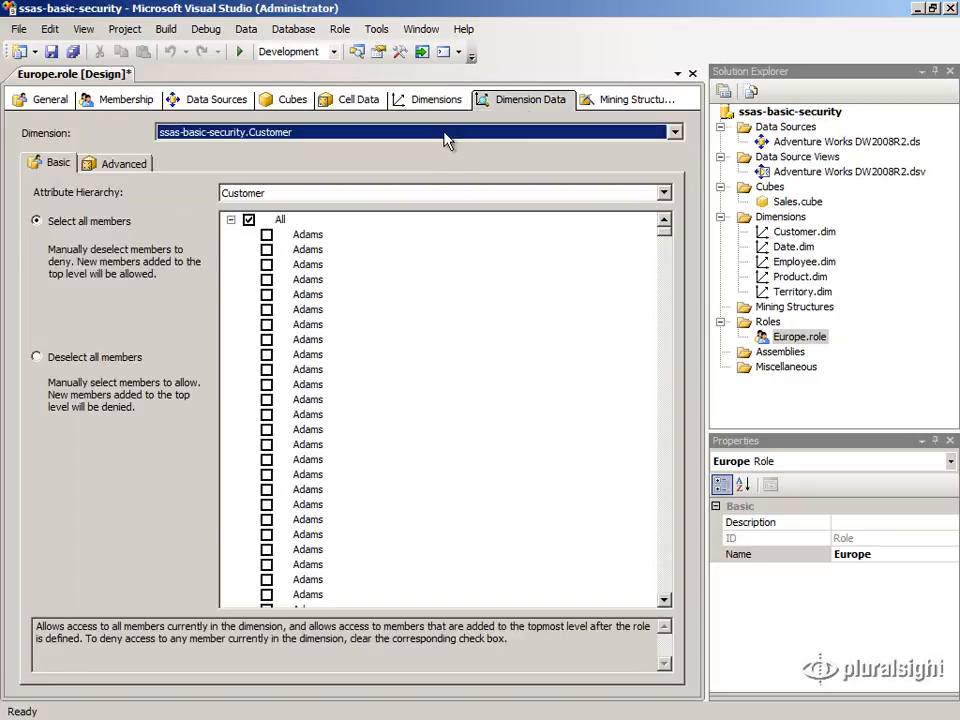
{"action": "left_click", "coordinate": [446, 137]}
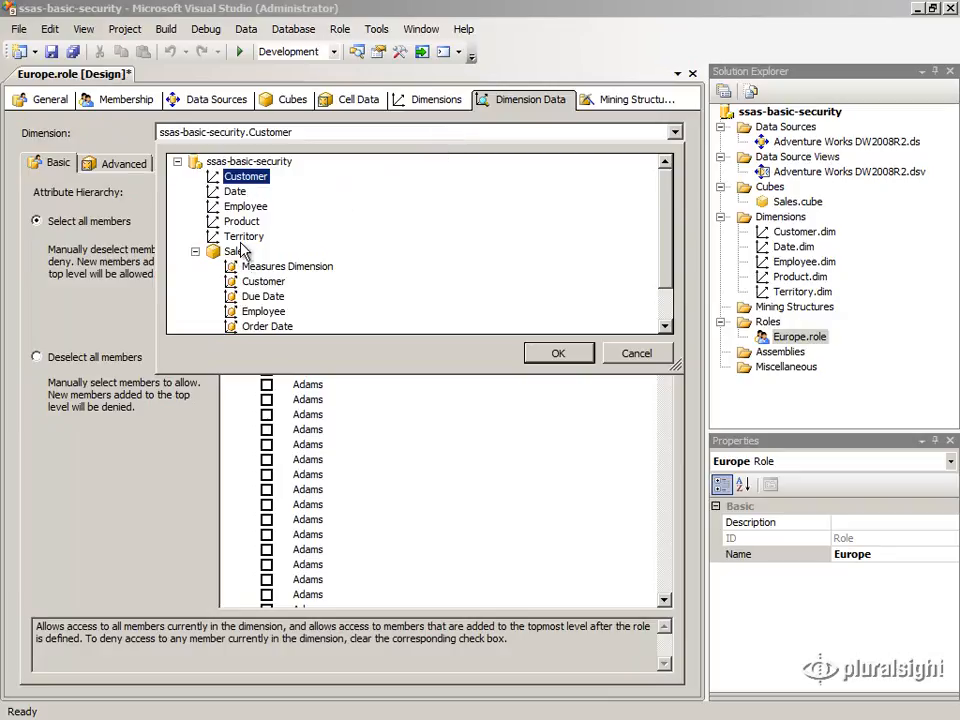
{"action": "left_click_drag", "start_coordinate": [670, 218], "coordinate": [671, 240]}
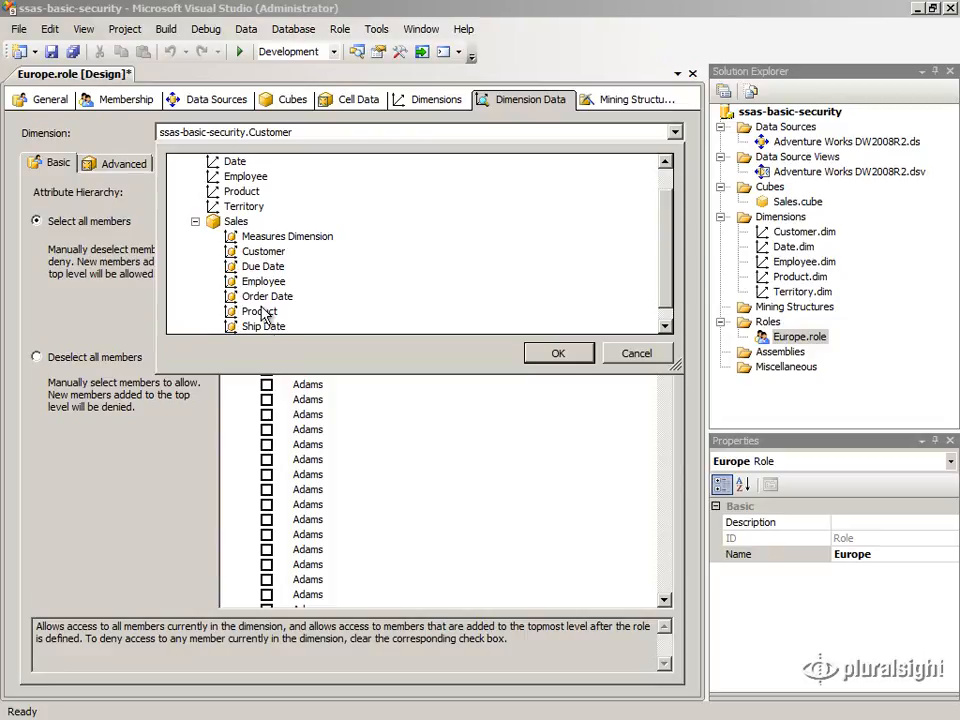
{"action": "left_click_drag", "start_coordinate": [671, 294], "coordinate": [670, 270]}
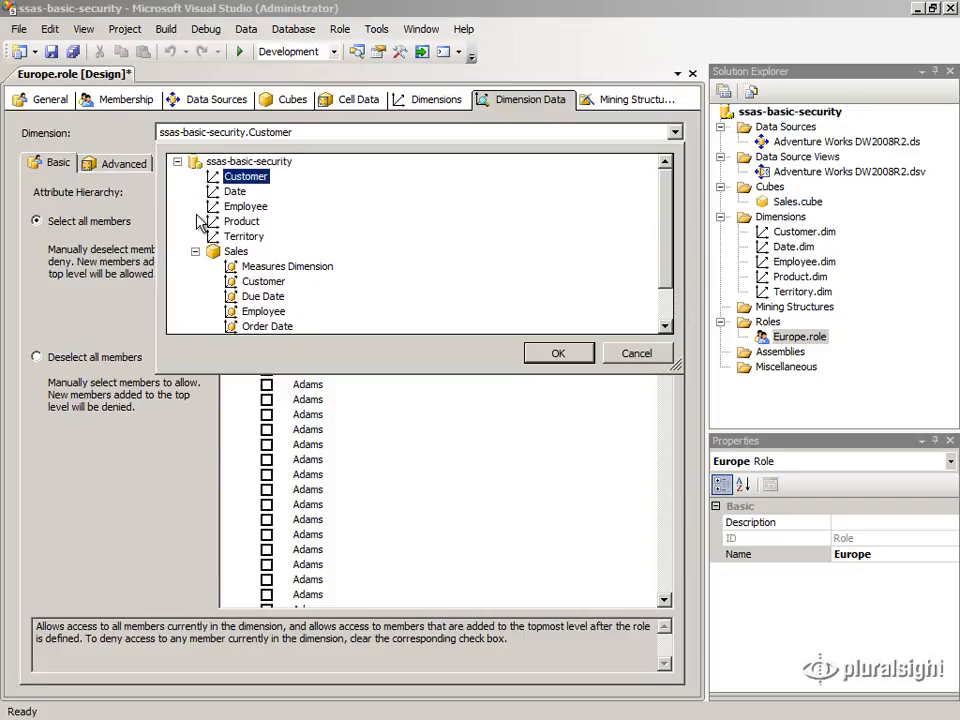
{"action": "left_click", "coordinate": [245, 237]}
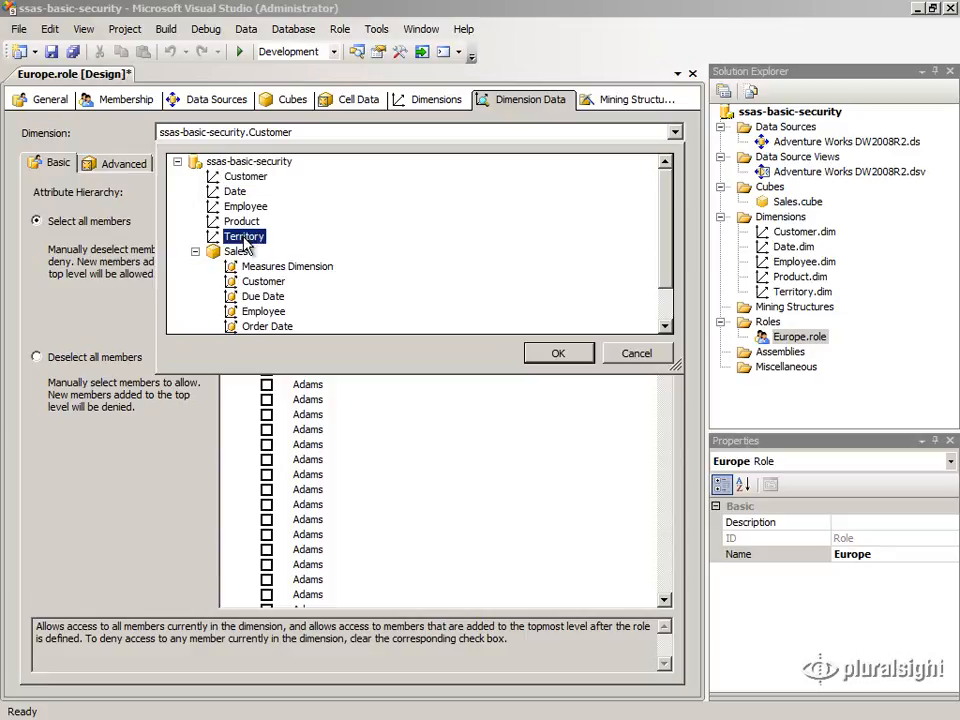
{"action": "left_click", "coordinate": [558, 355]}
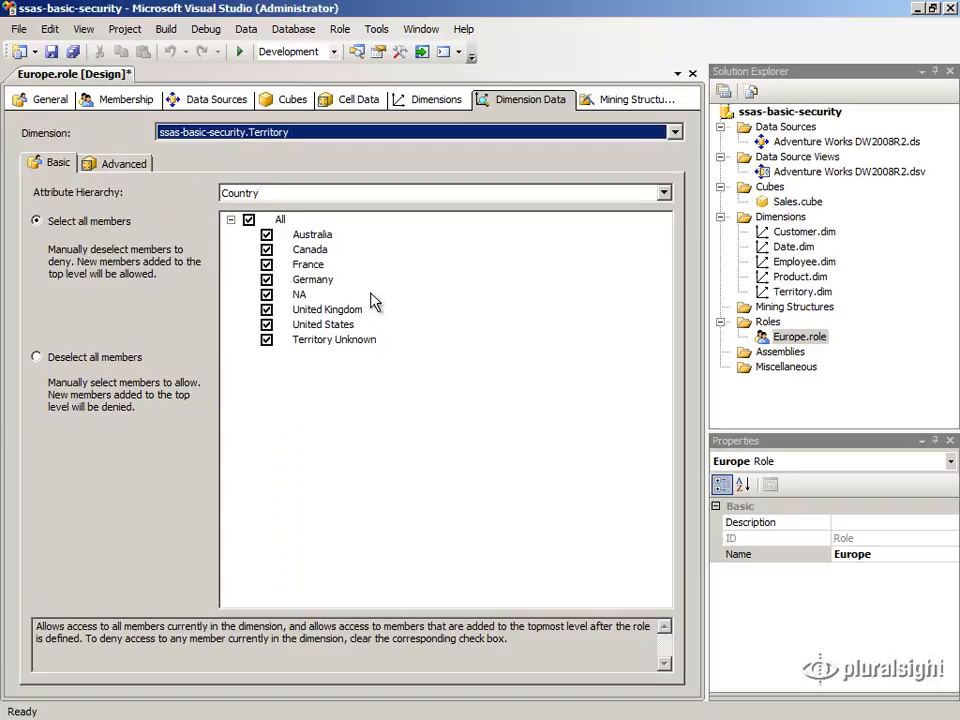
- Switch the Territory dimension's attribute hierarchy to Group
{"action": "left_click", "coordinate": [317, 194]}
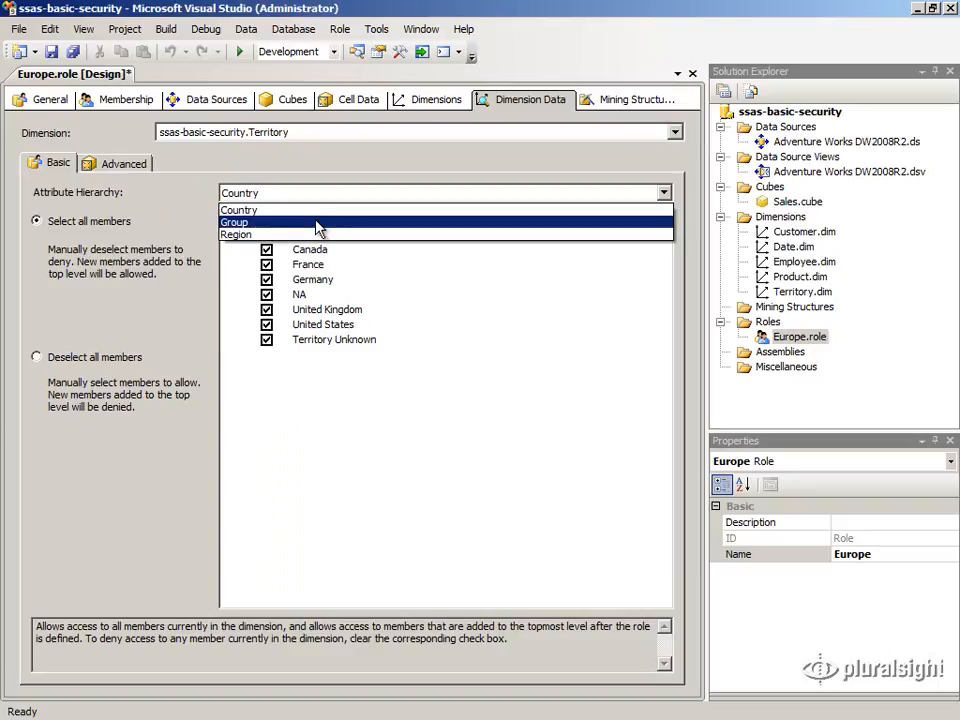
{"action": "left_click", "coordinate": [317, 223]}
{"action": "left_click", "coordinate": [317, 226]}
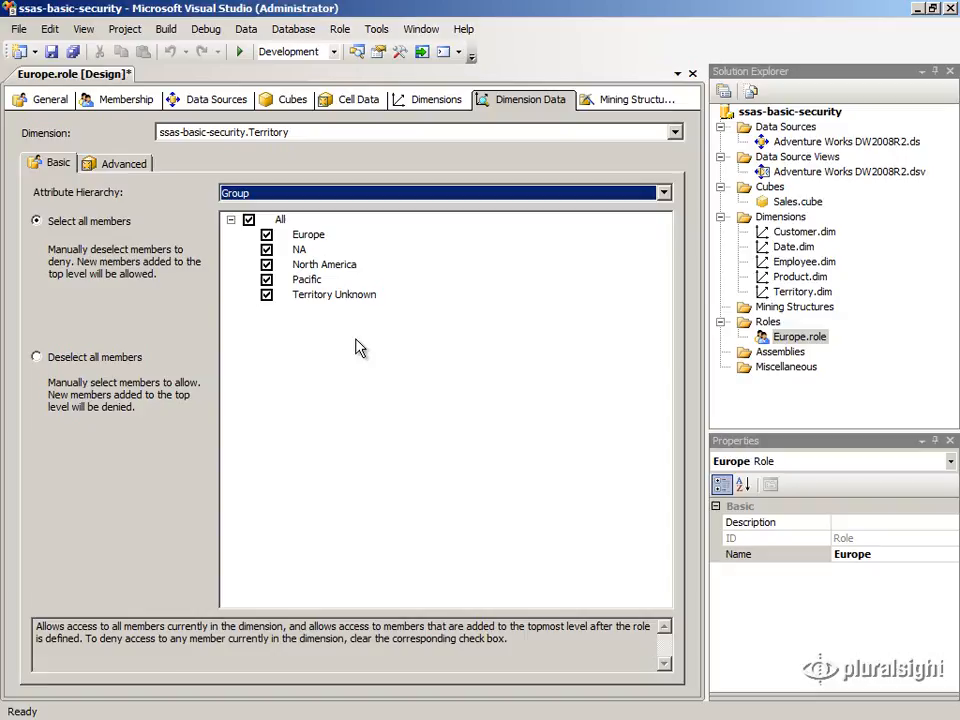
- Deselect all members of the Territory dimension's Group hierarchy and allow only Europe
{"action": "left_click", "coordinate": [278, 219]}
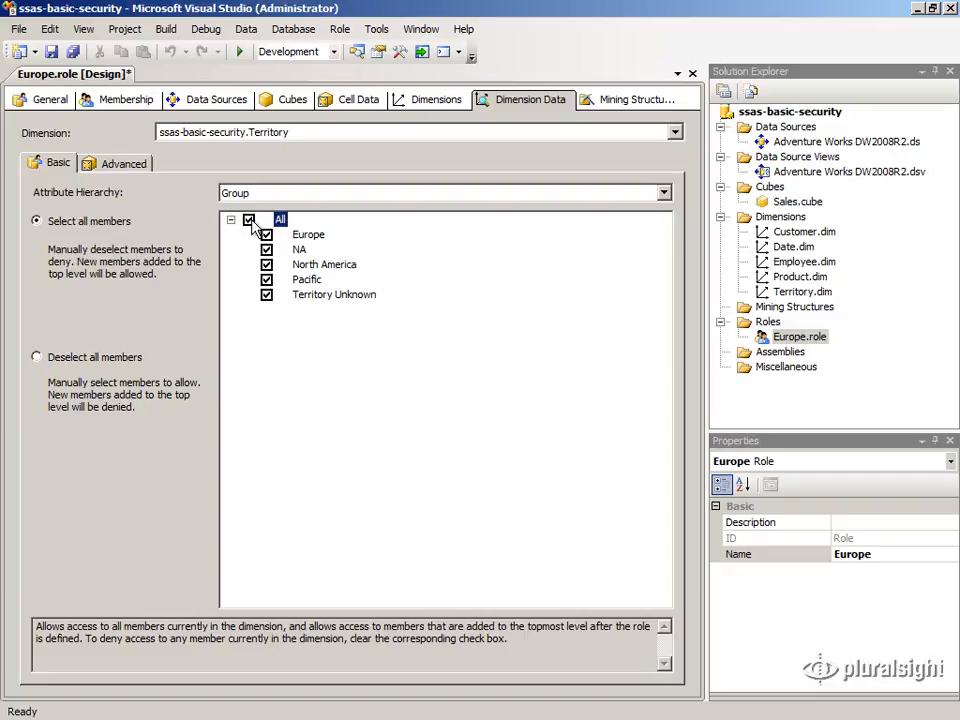
{"action": "left_click", "coordinate": [37, 357]}
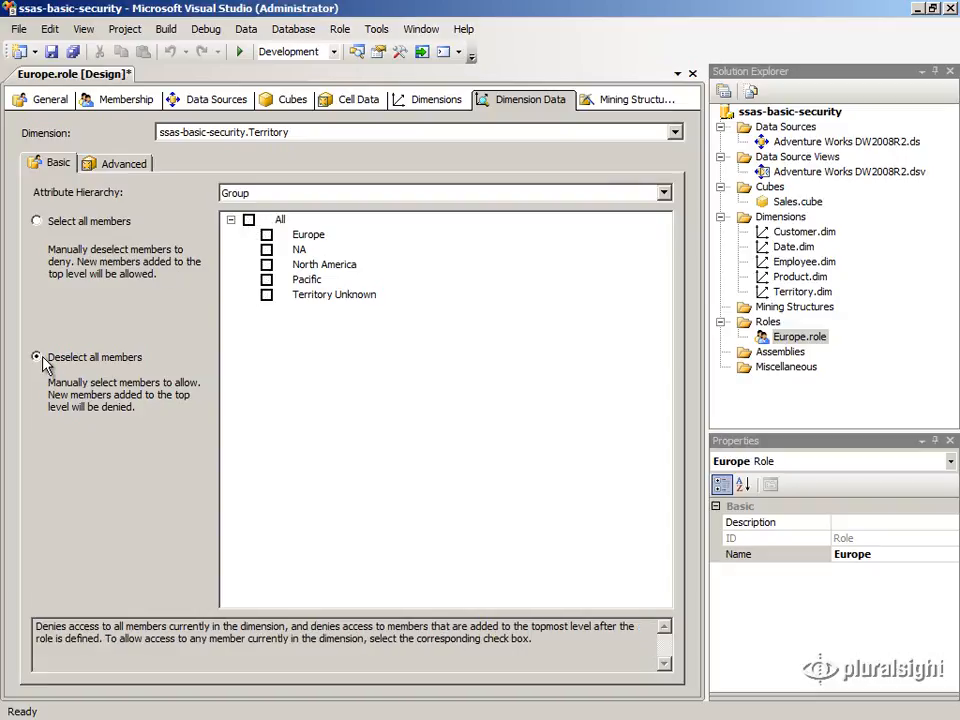
{"action": "left_click", "coordinate": [266, 236]}
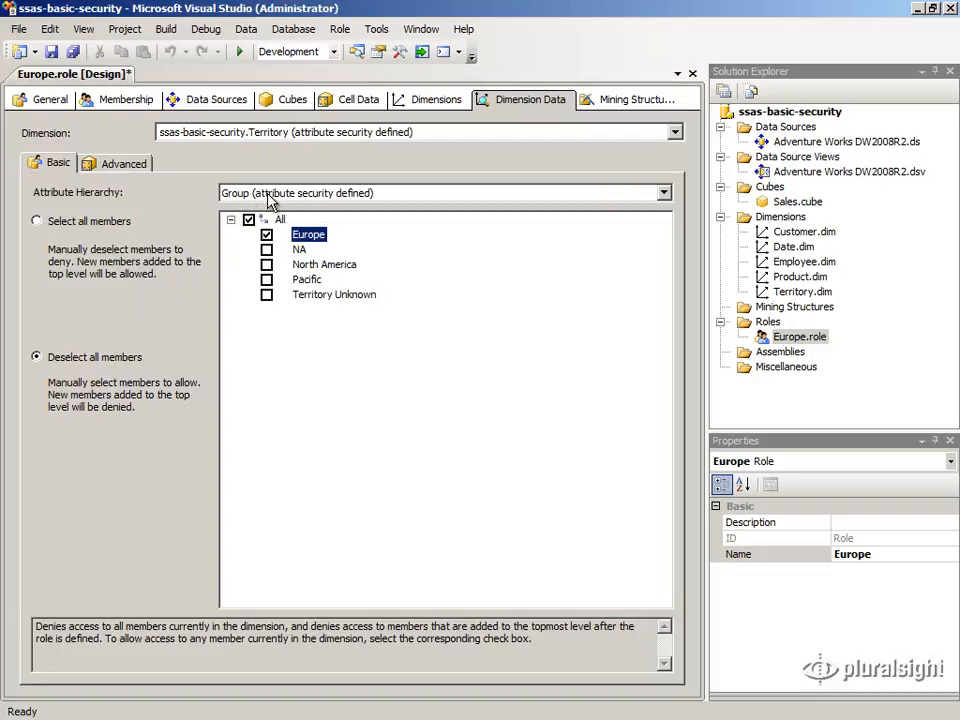
- Check which attribute hierarchies and dimensions are marked as having attribute security defined, keeping Territory's Group selected
{"action": "left_click", "coordinate": [664, 193]}
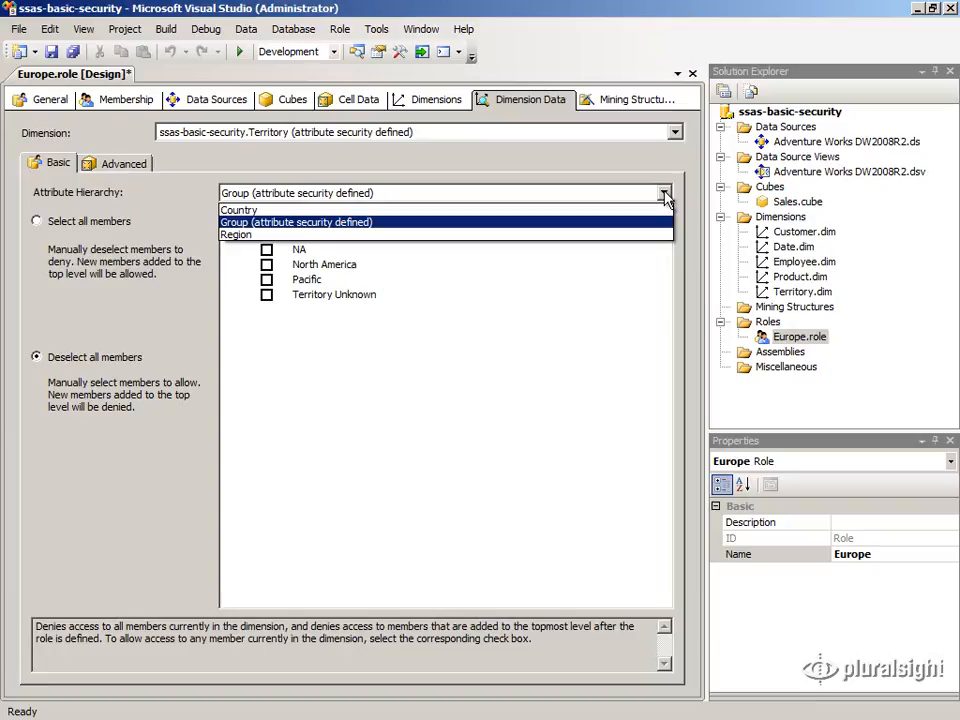
{"action": "left_click", "coordinate": [664, 196]}
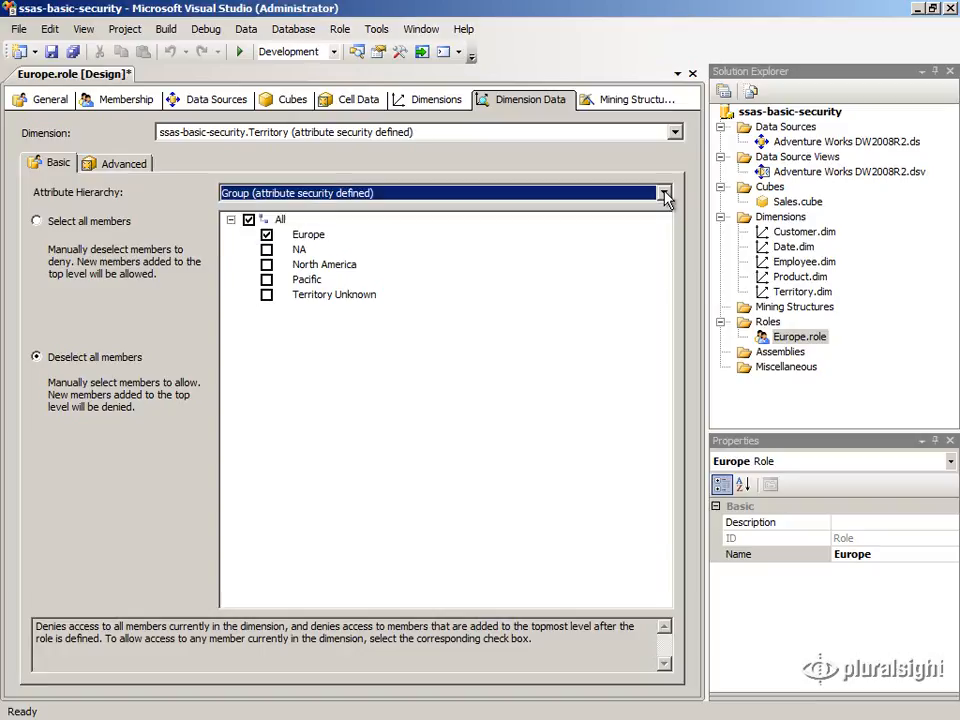
{"action": "left_click", "coordinate": [675, 132]}
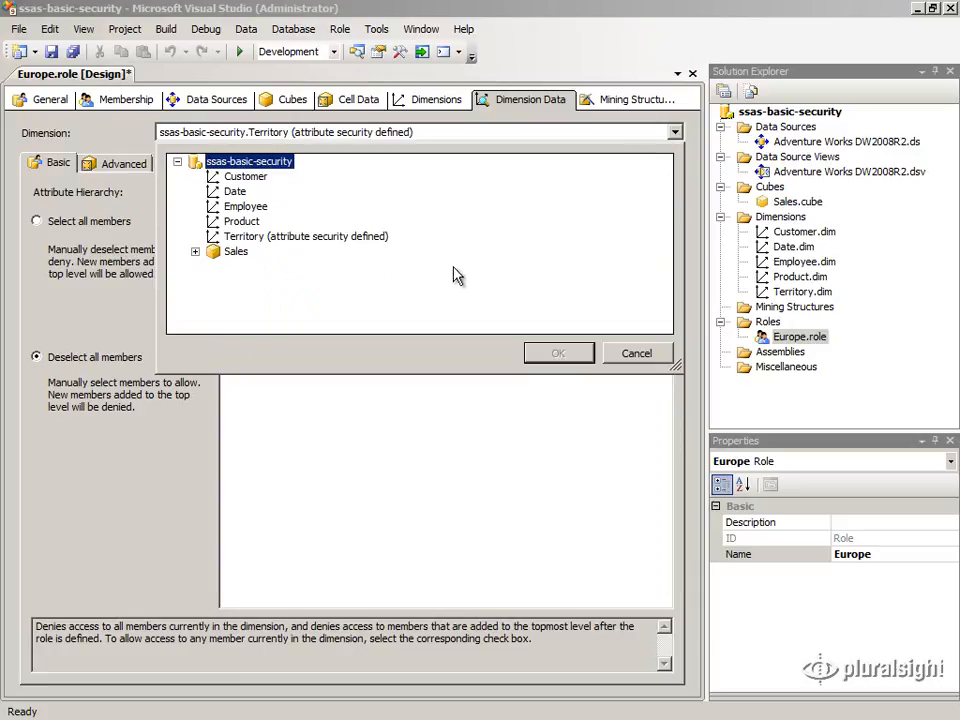
{"action": "left_click", "coordinate": [645, 353]}
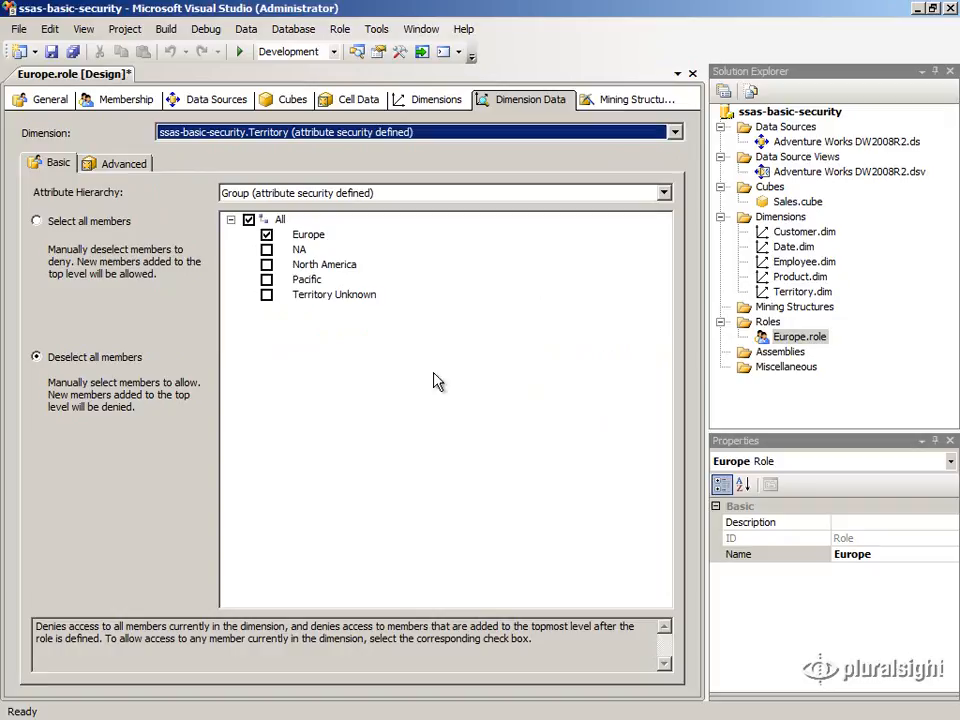
- Examine the MDX expression in the advanced allowed member set for Territory's Group attribute, including its Europe member key
{"action": "left_click", "coordinate": [124, 170]}
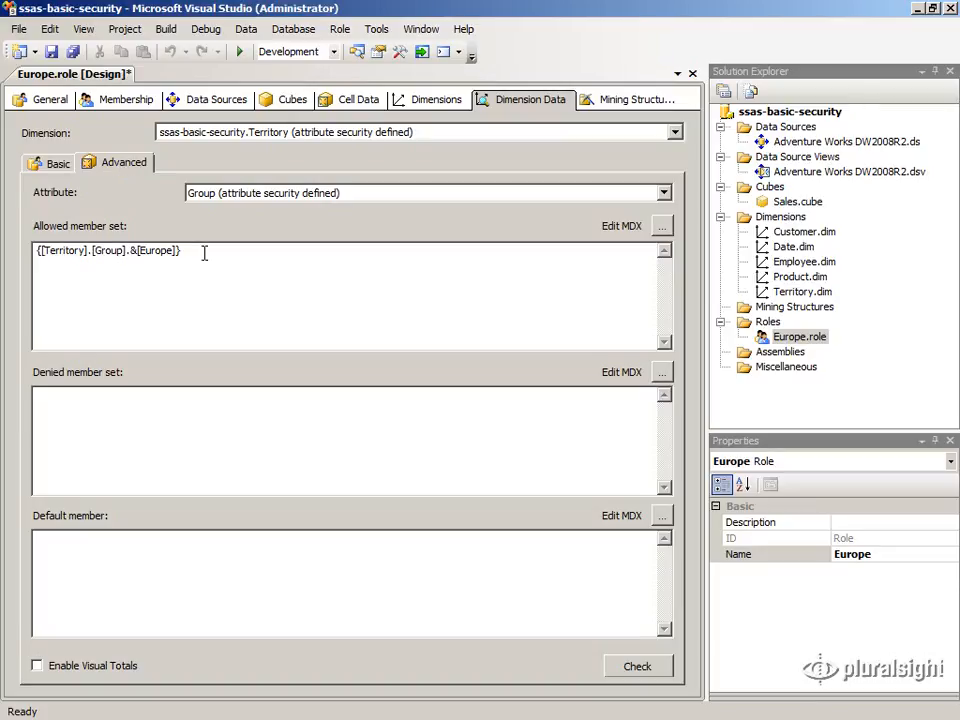
{"action": "left_click_drag", "start_coordinate": [205, 251], "coordinate": [35, 250]}
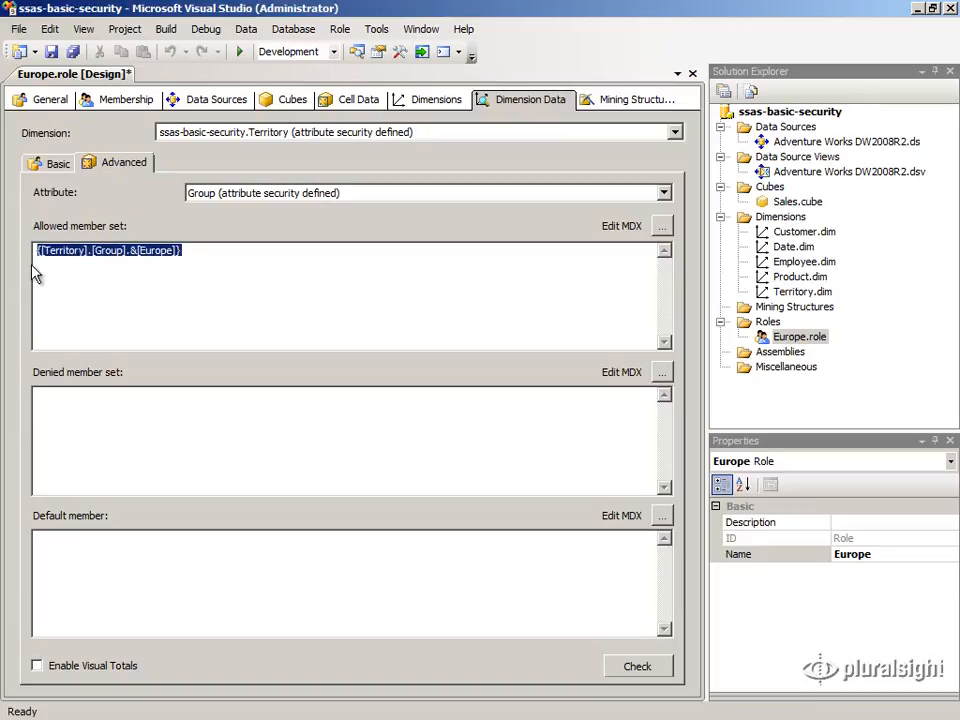
{"action": "left_click", "coordinate": [40, 256]}
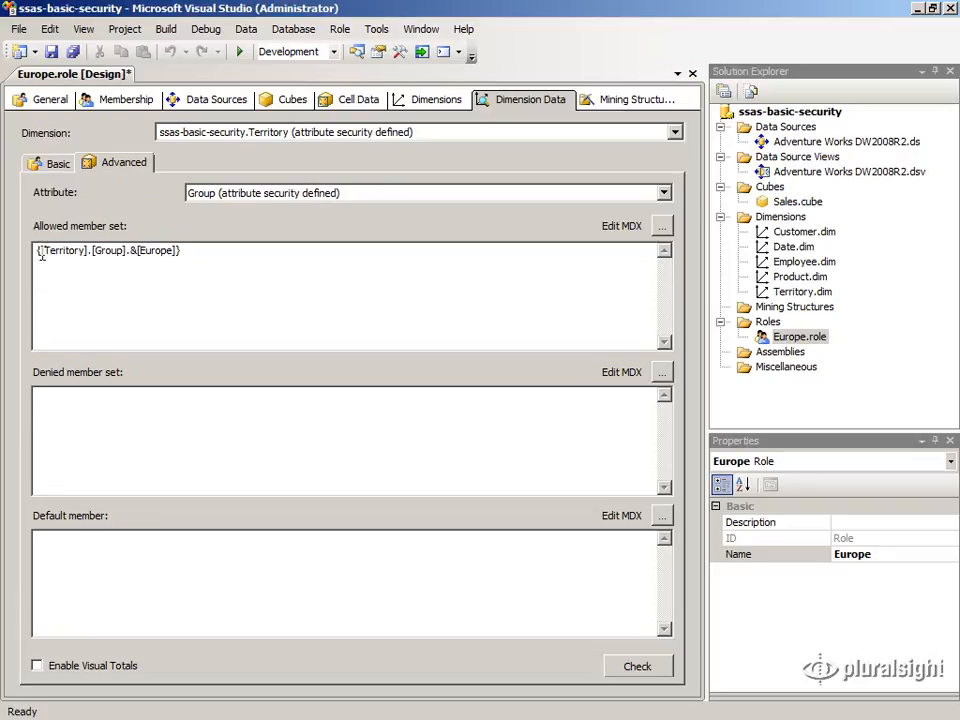
{"action": "left_click_drag", "start_coordinate": [41, 254], "coordinate": [179, 256]}
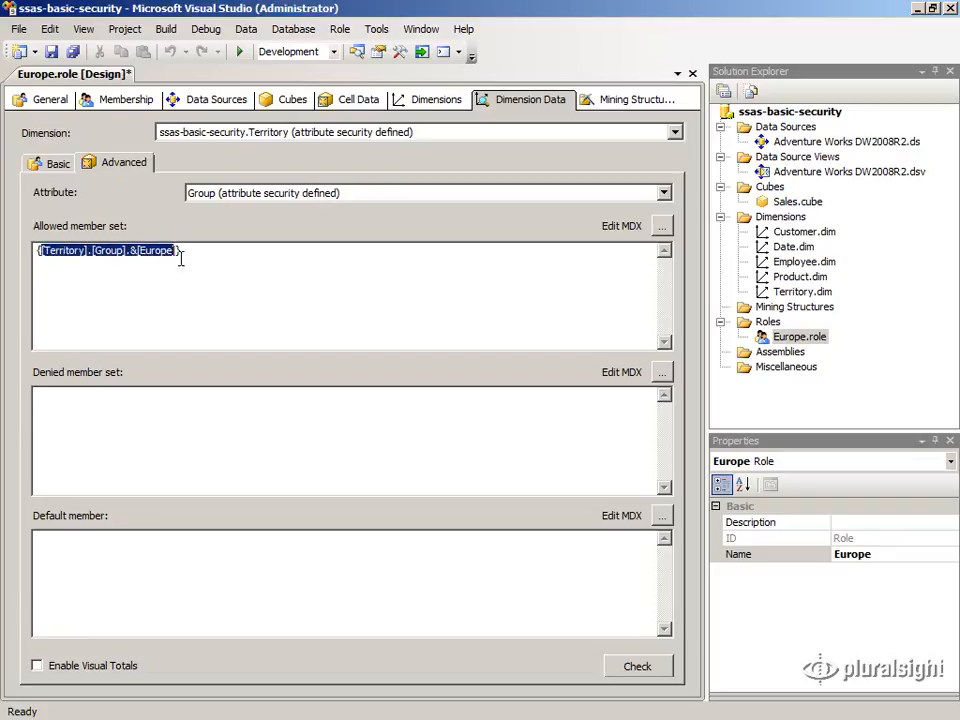
{"action": "left_click", "coordinate": [184, 271]}
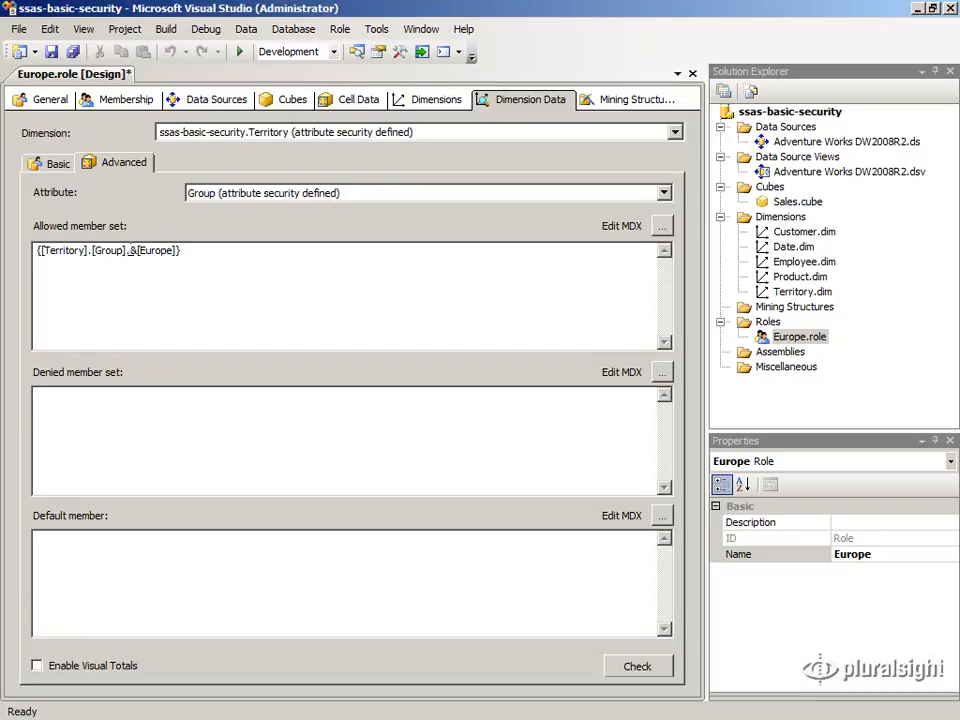
{"action": "left_click_drag", "start_coordinate": [141, 250], "coordinate": [172, 251]}
{"action": "left_click", "coordinate": [198, 252]}
- Review the Set functions in the MDX Builder for the allowed member set, keeping the expression as it is
{"action": "left_click", "coordinate": [663, 224]}
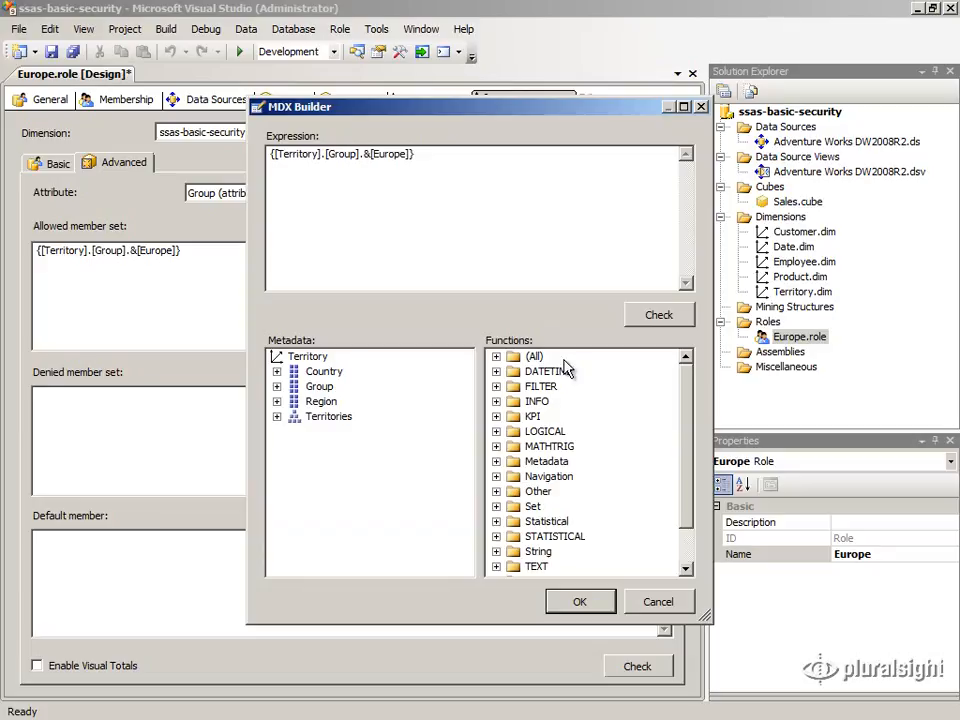
{"action": "left_click", "coordinate": [496, 506]}
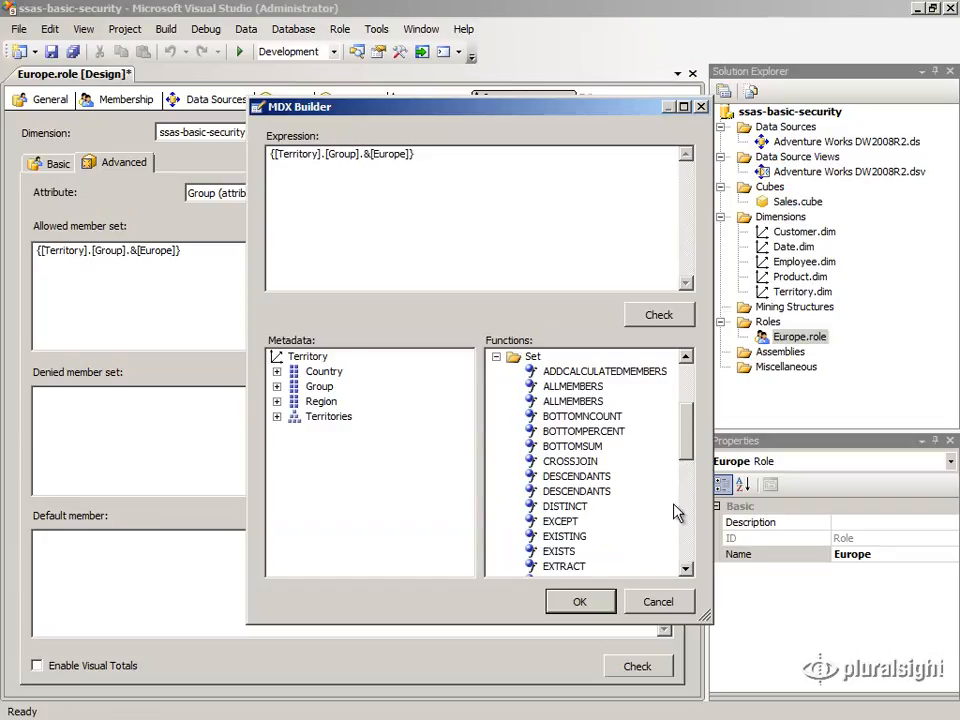
{"action": "left_click", "coordinate": [612, 600]}
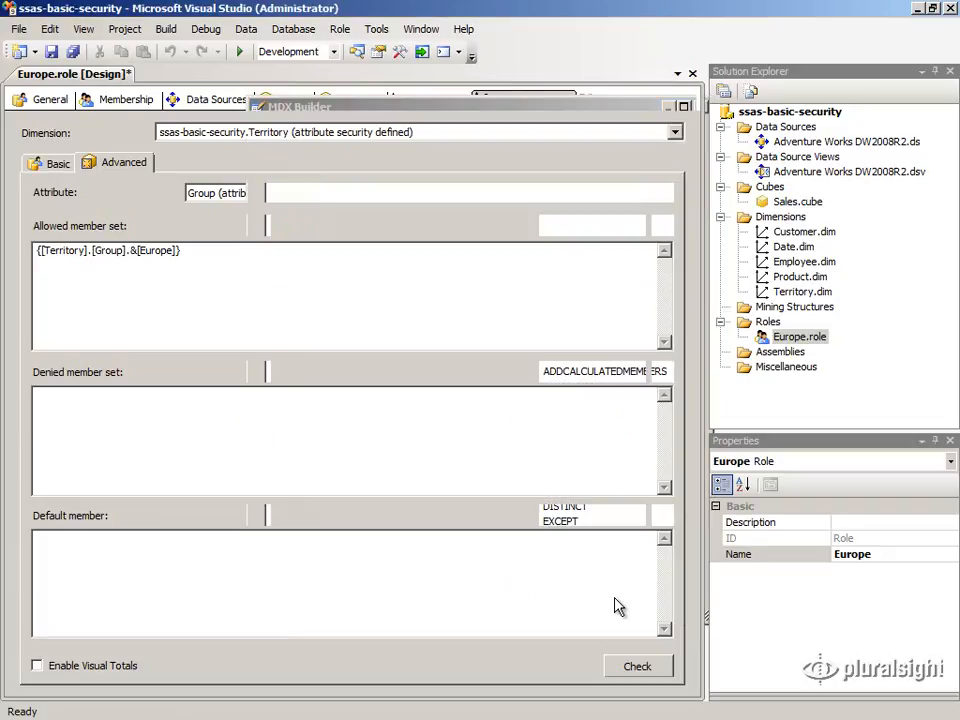